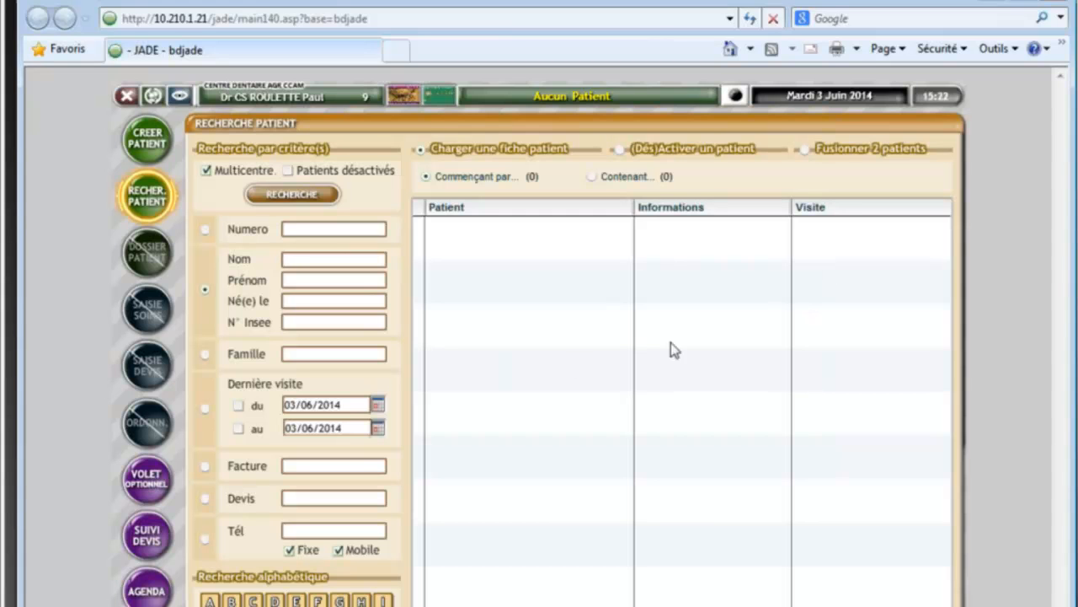
Step: Search patients by surname, open the first match's record, and open SAISIE DEVIS
{"action": "type", "text": "MAZEL"}
{"action": "key", "text": "Return"}
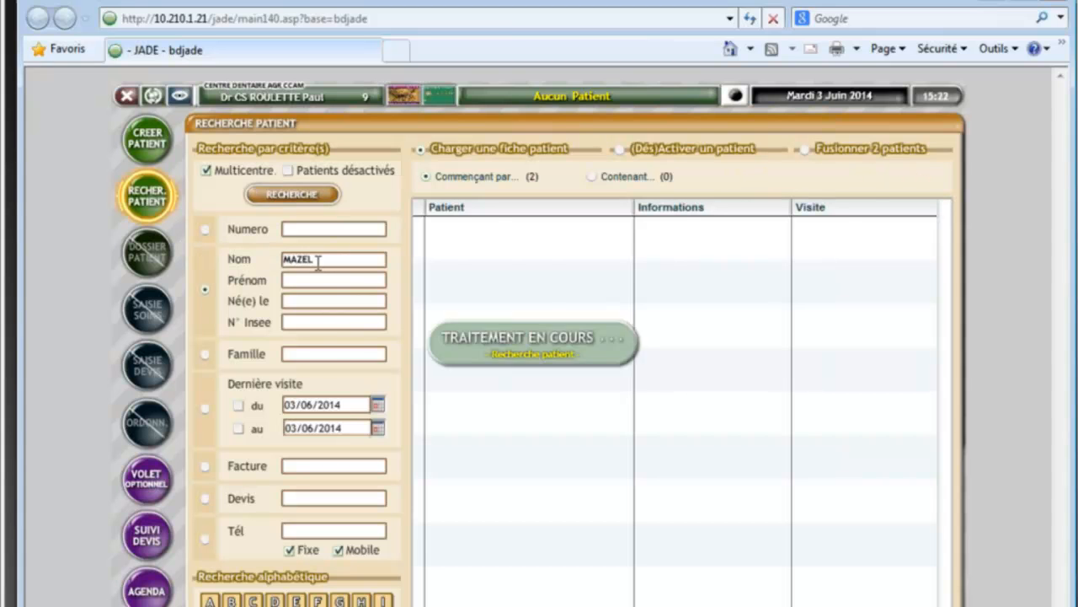
{"action": "double_click", "coordinate": [448, 228]}
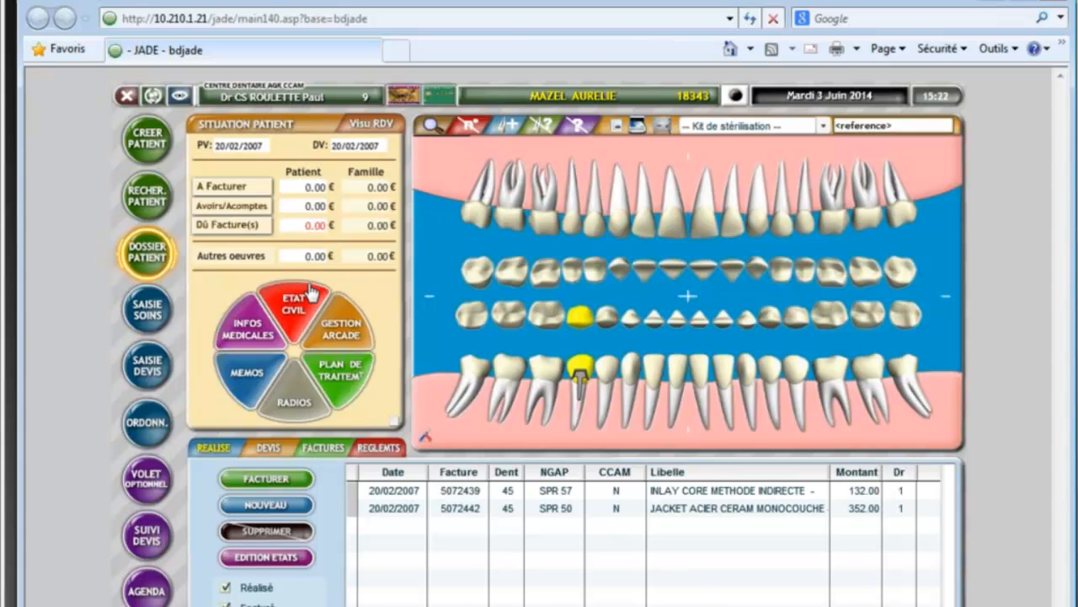
{"action": "left_click", "coordinate": [150, 368]}
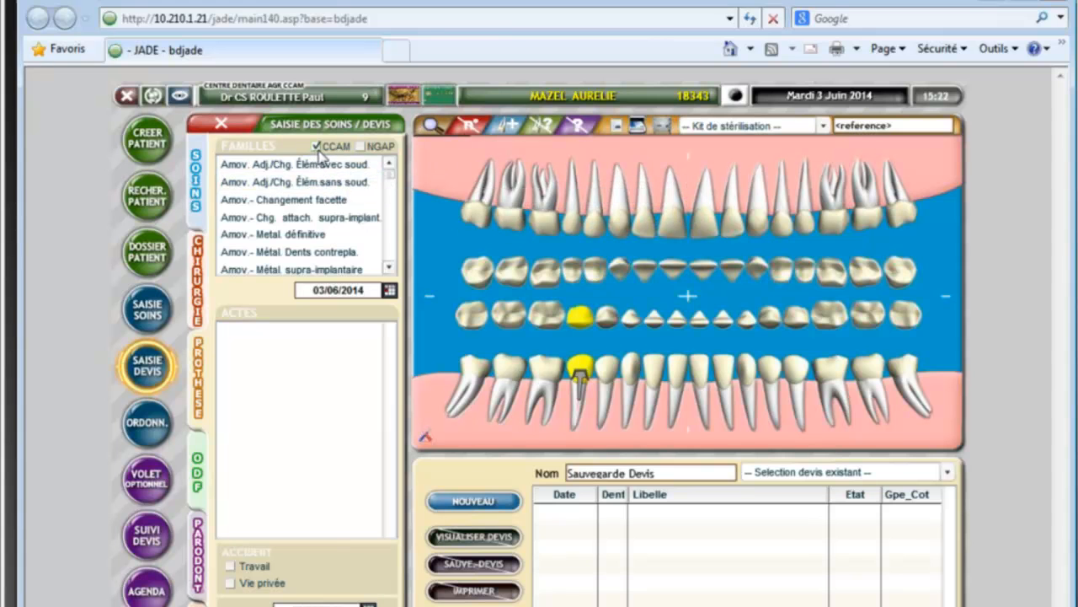
Step: Select the three-element all-metal bridge act in the Fixe - Bridge de base family
{"action": "left_click", "coordinate": [390, 267]}
{"action": "left_click", "coordinate": [390, 267]}
{"action": "scroll", "coordinate": [390, 267], "scroll_direction": "down", "scroll_amount": 4}
{"action": "left_click", "coordinate": [269, 181]}
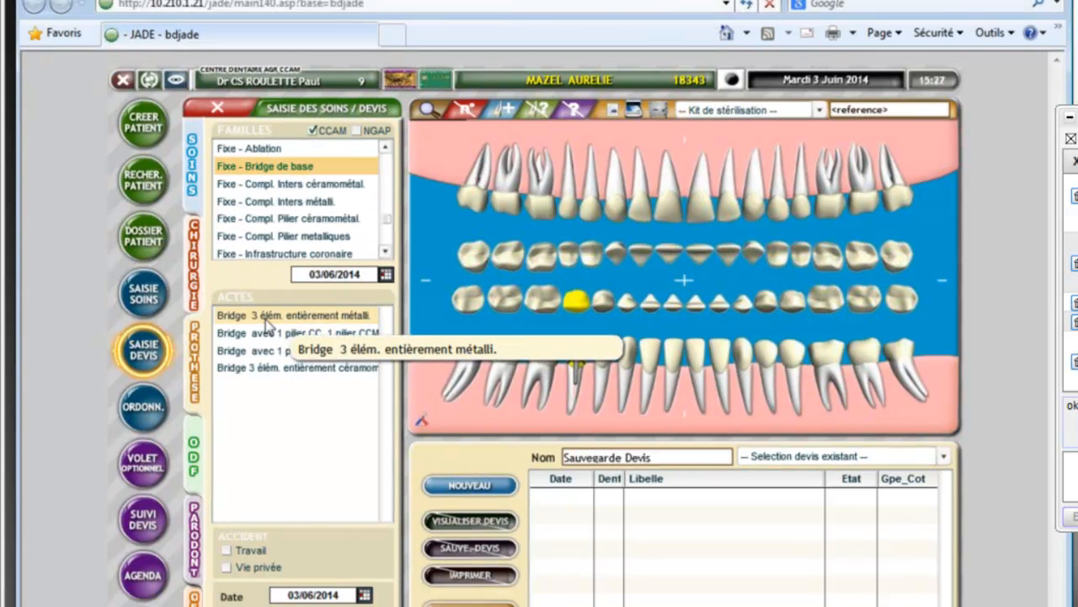
{"action": "left_click", "coordinate": [266, 318]}
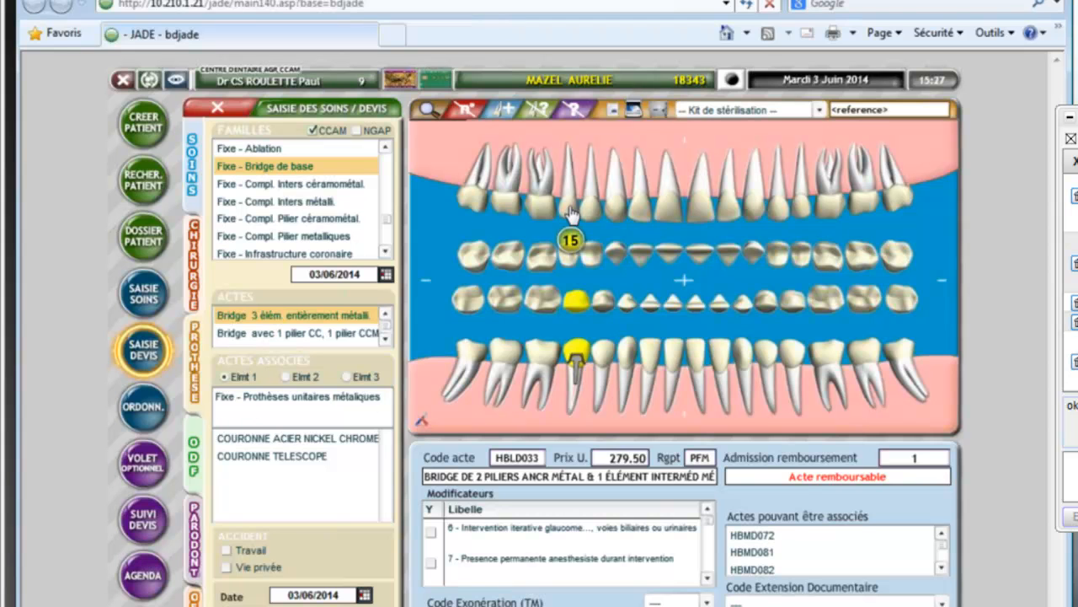
Step: Assign nickel-chrome crowns to teeth 14 and 12 and a solid steel pontic to 13, then validate
{"action": "left_click", "coordinate": [338, 437]}
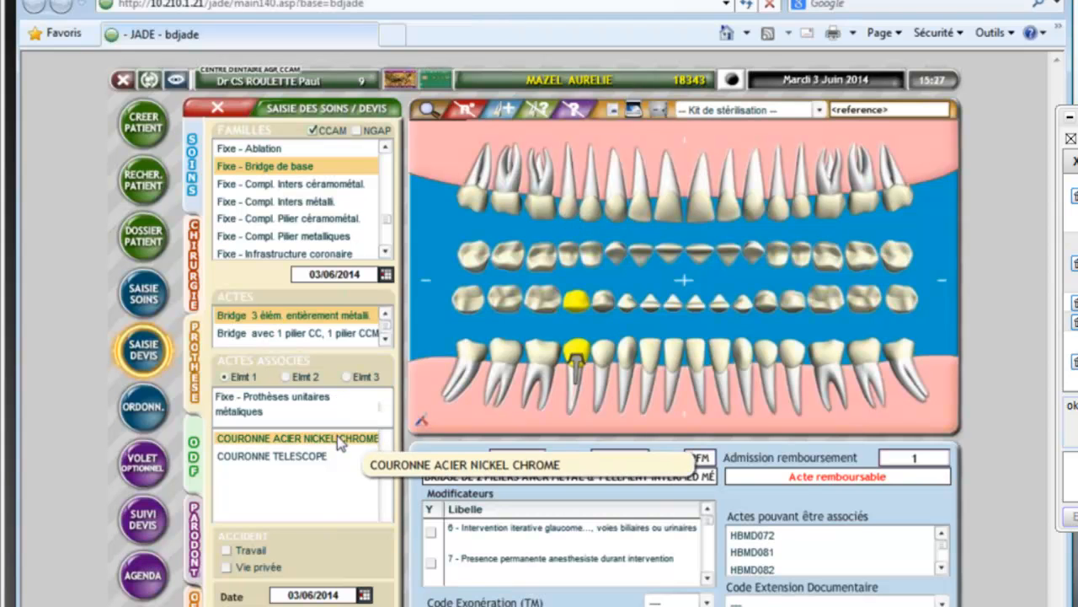
{"action": "left_click", "coordinate": [592, 198]}
{"action": "left_click", "coordinate": [291, 439]}
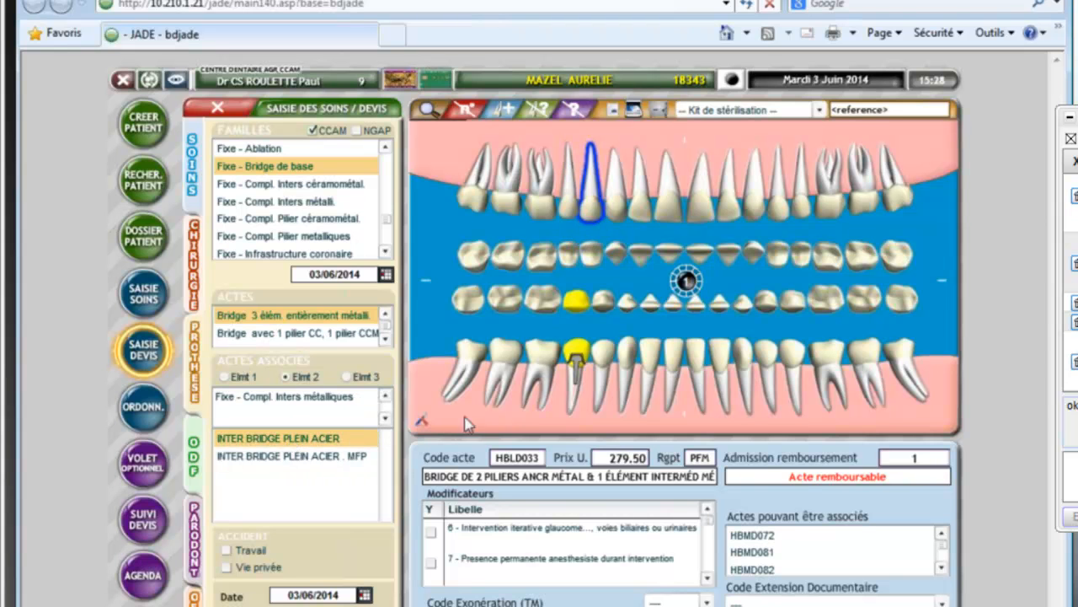
{"action": "left_click", "coordinate": [618, 207]}
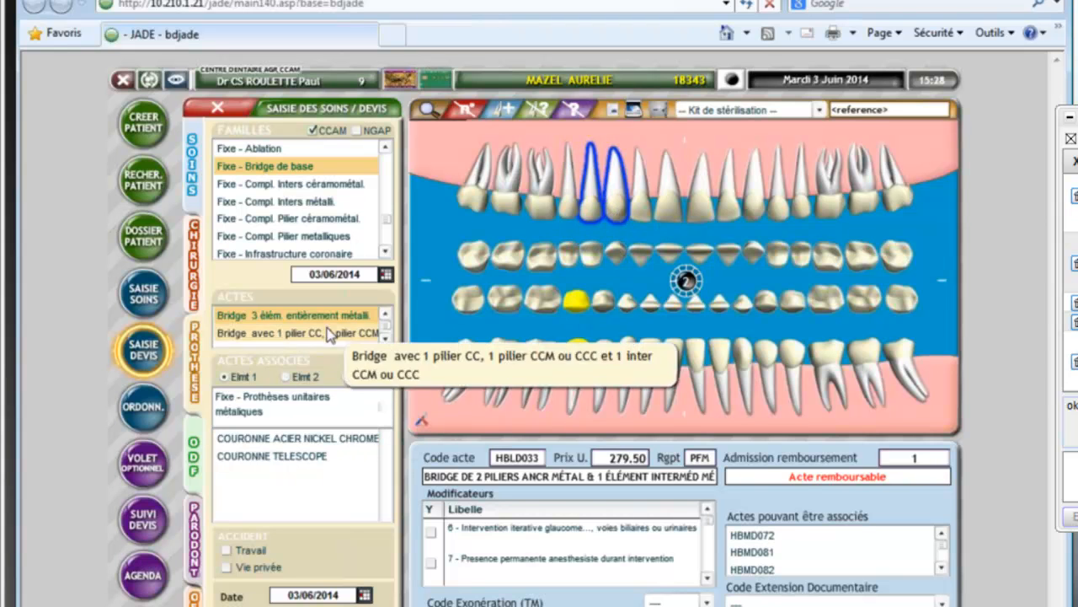
{"action": "left_click", "coordinate": [291, 438]}
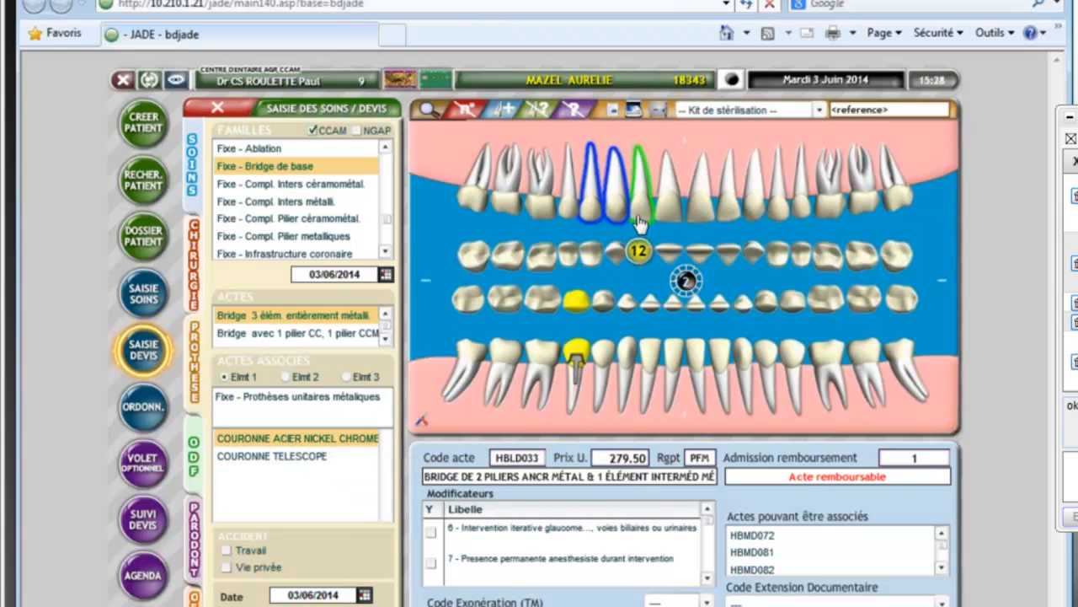
{"action": "left_click", "coordinate": [685, 279]}
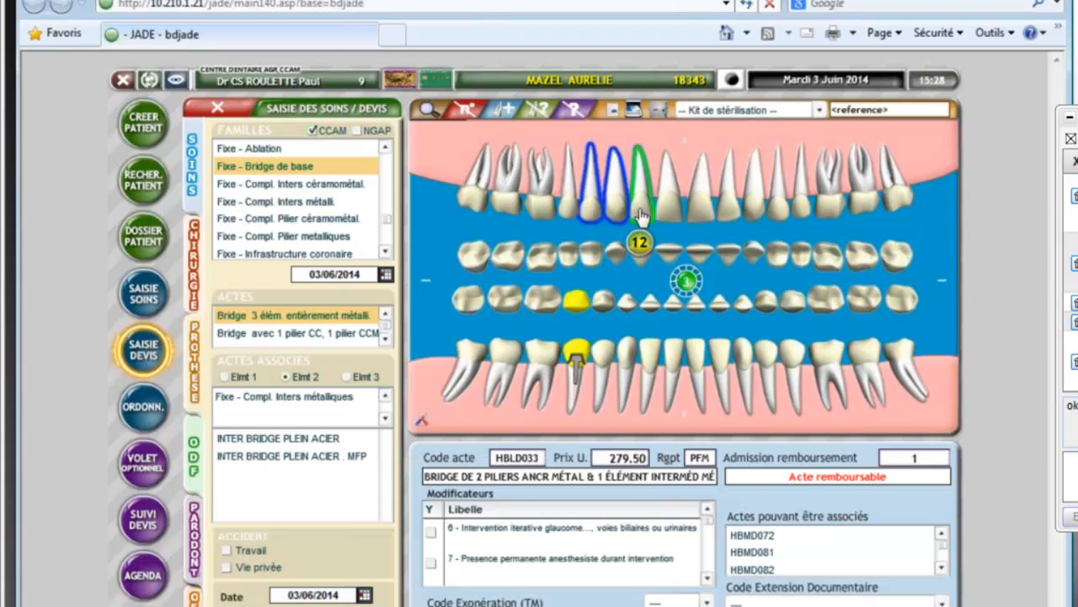
{"action": "left_click", "coordinate": [688, 283]}
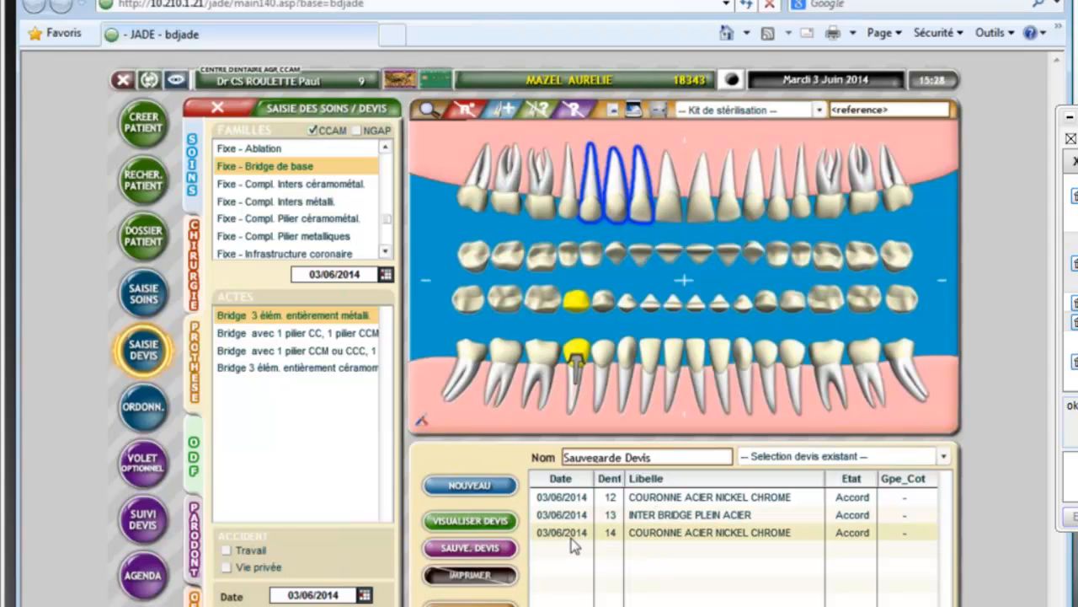
Step: Save the bridge quote and review its 880.00 total in the quote detail view
{"action": "left_click", "coordinate": [477, 549]}
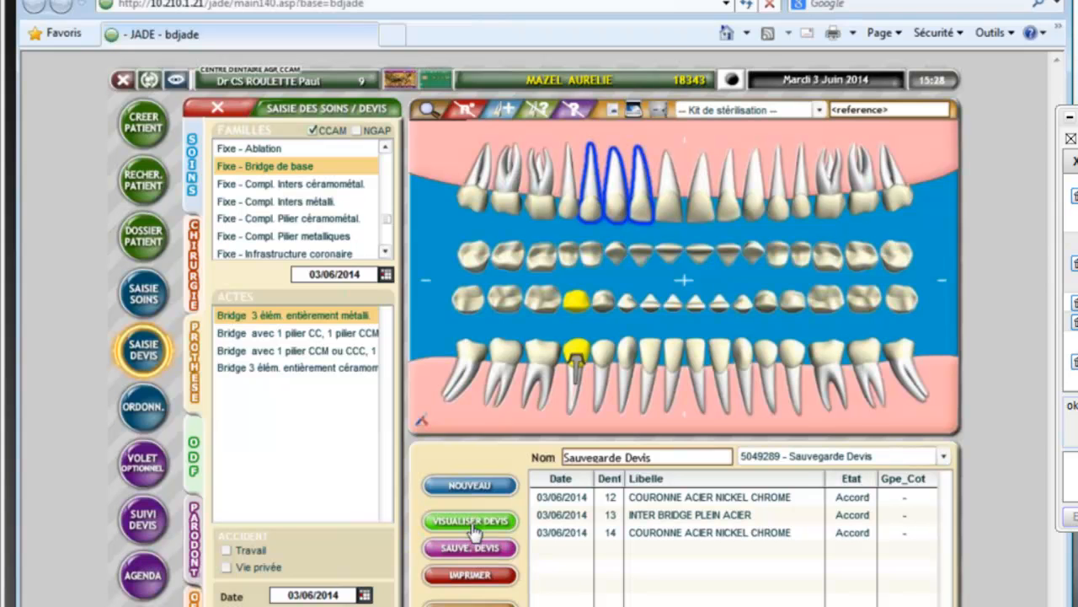
{"action": "left_click", "coordinate": [473, 524]}
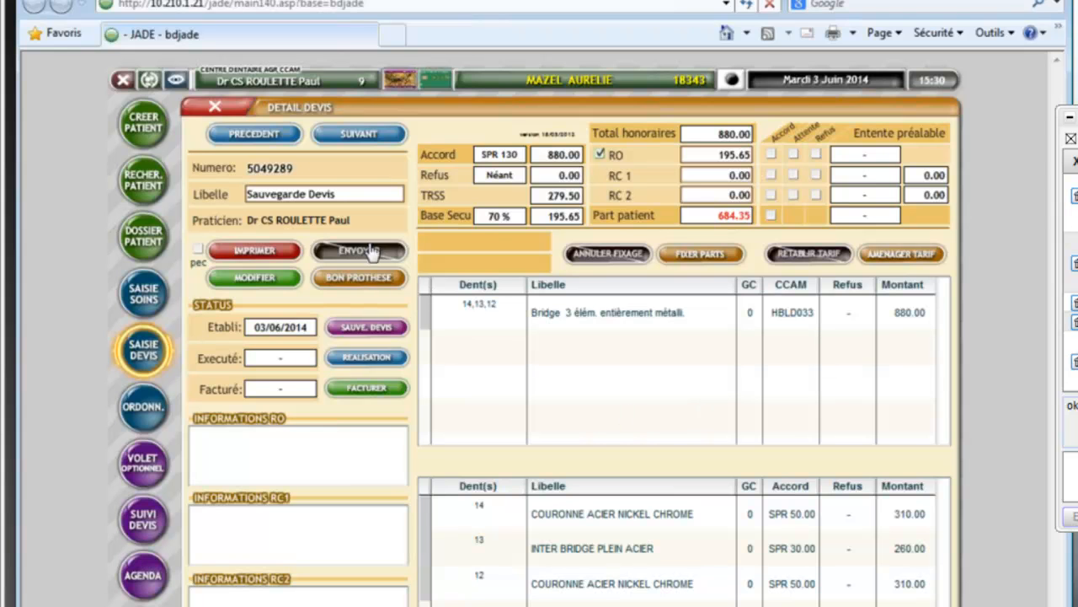
{"action": "left_click", "coordinate": [216, 109]}
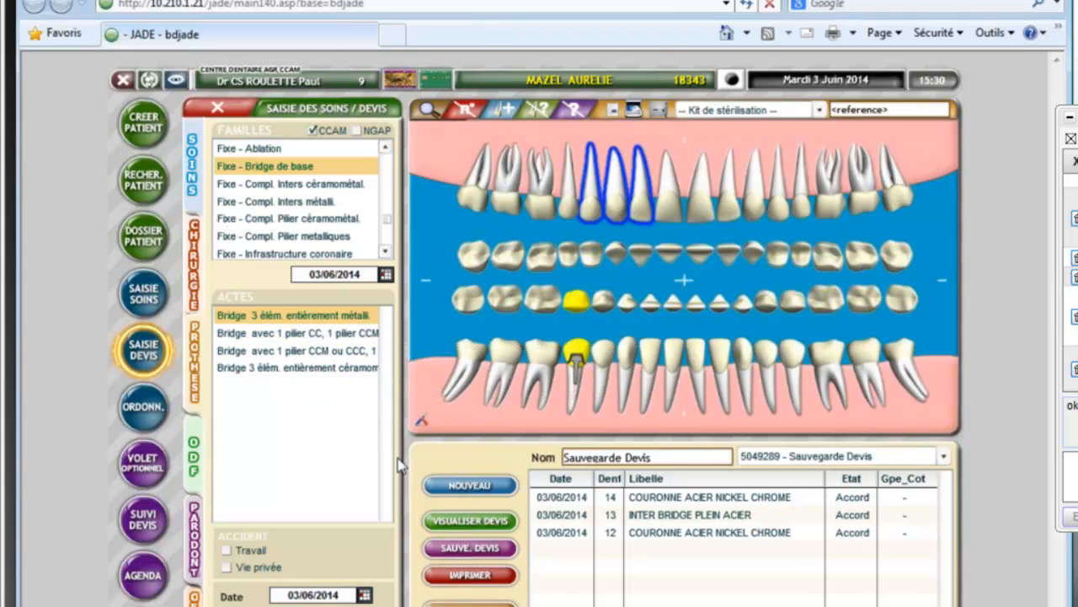
Step: Leave quote entry, search the same surname again, and open the second matching patient's record
{"action": "left_click", "coordinate": [211, 111]}
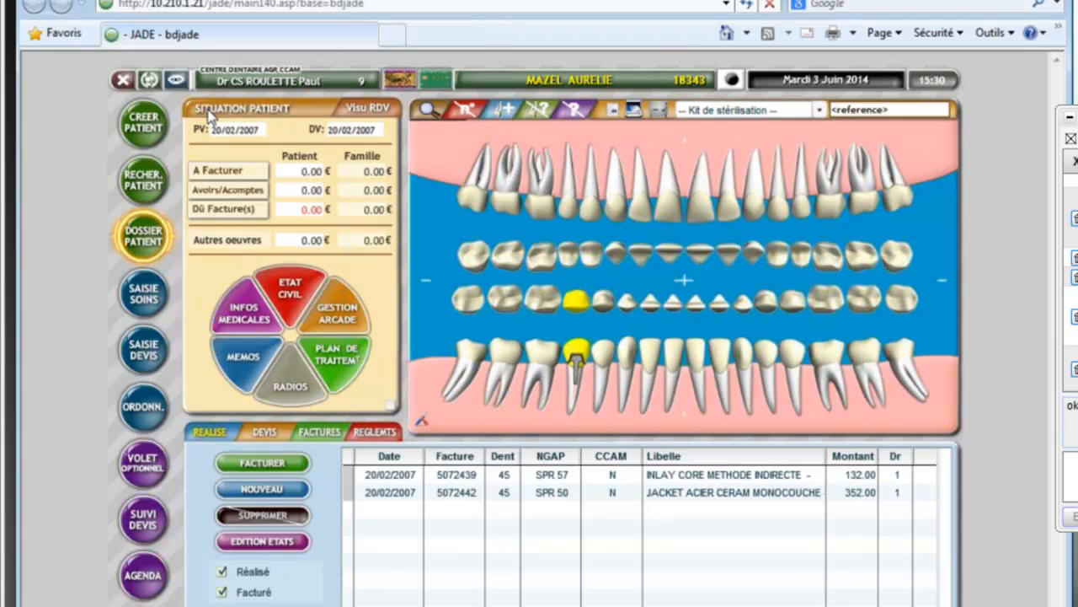
{"action": "left_click", "coordinate": [143, 180]}
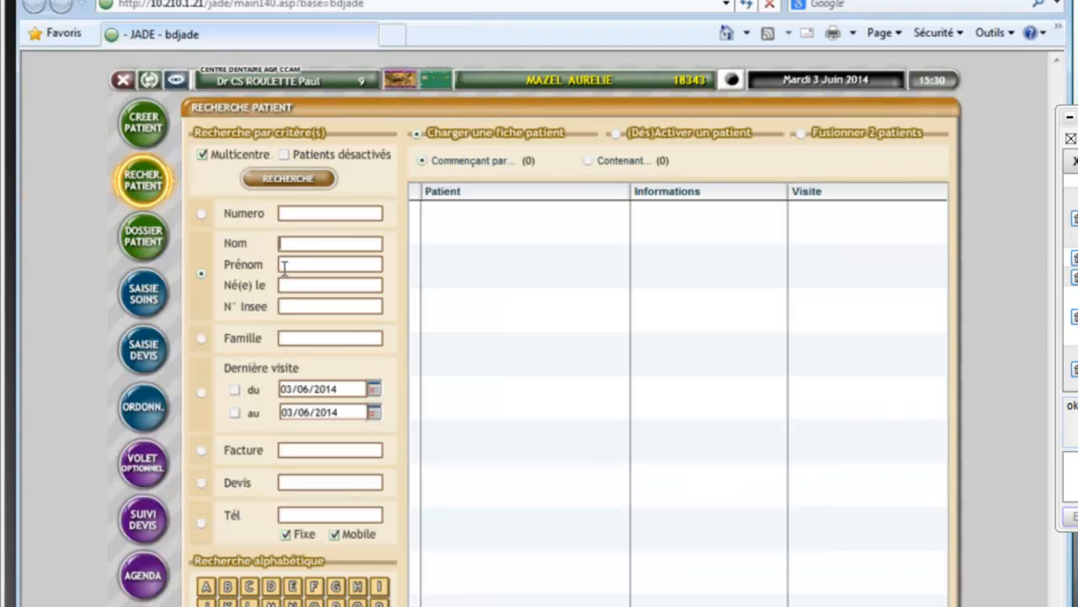
{"action": "type", "text": "MAZEL"}
{"action": "key", "text": "Return"}
{"action": "double_click", "coordinate": [444, 278]}
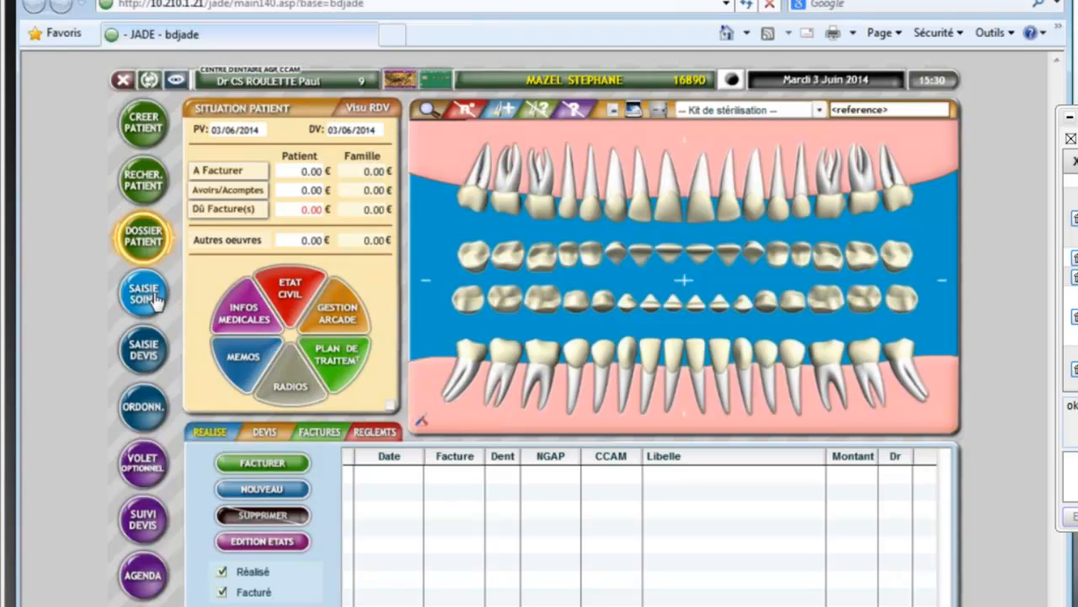
Step: Start a quote and pick the Fixe - Bridge de base bridge with CC and CCM abutments
{"action": "left_click", "coordinate": [145, 352]}
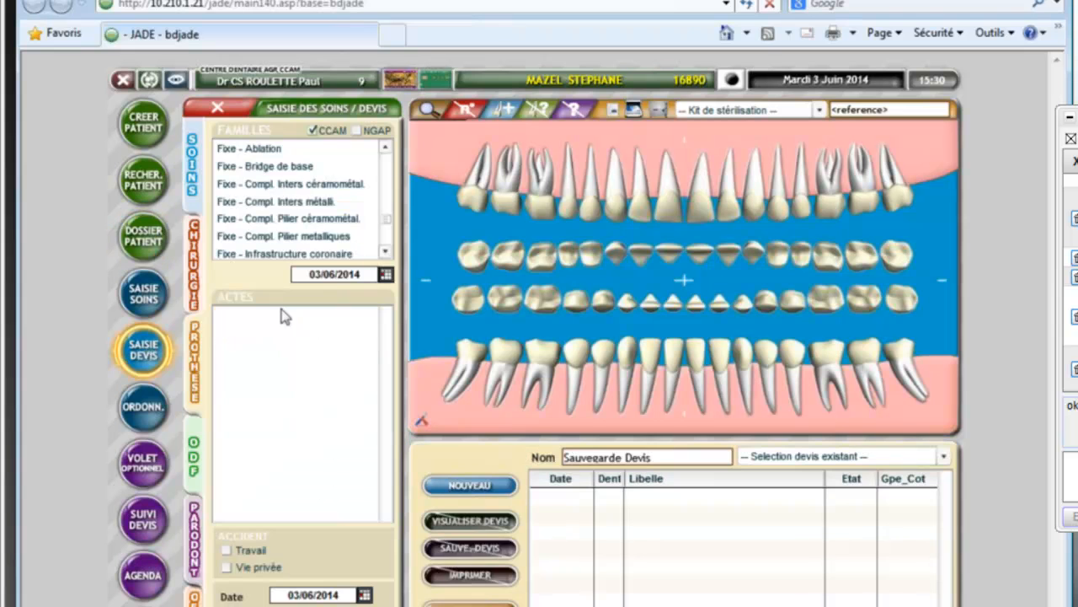
{"action": "left_click", "coordinate": [310, 169]}
{"action": "left_click", "coordinate": [295, 333]}
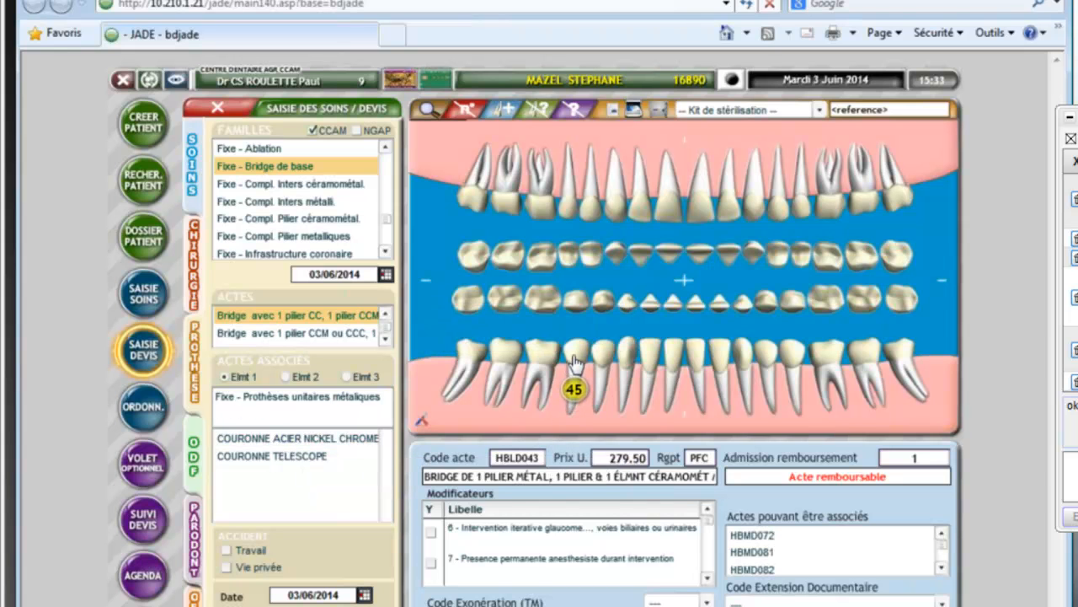
Step: Place a nickel-chrome crown on 45, an INTER BRIDGE ACIER CERAM pontic on 44, and JACKET ACIER CERAM on 41
{"action": "left_click", "coordinate": [336, 438]}
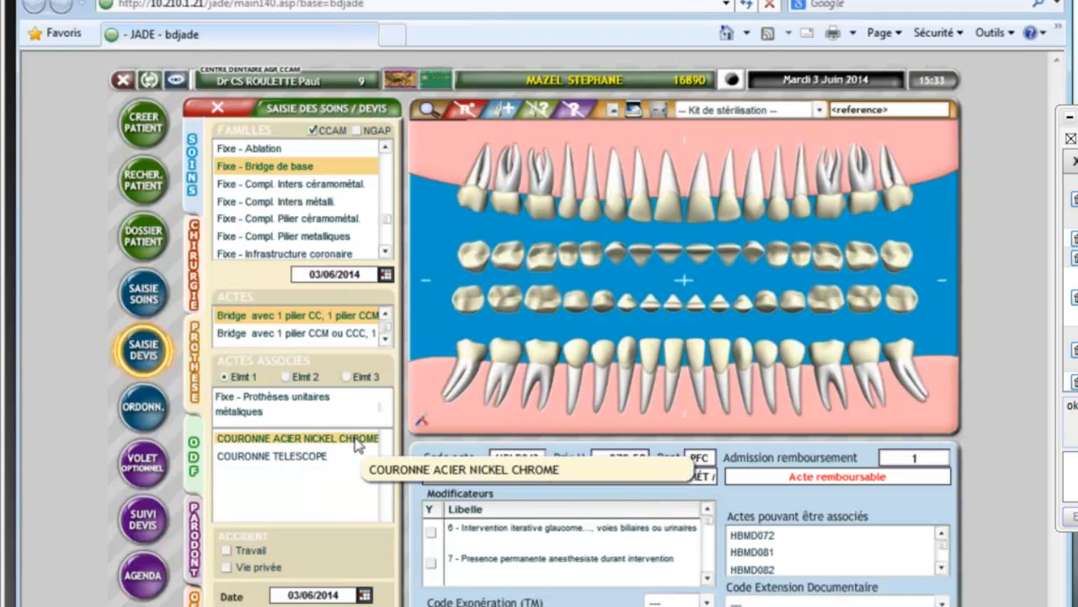
{"action": "left_click", "coordinate": [573, 369]}
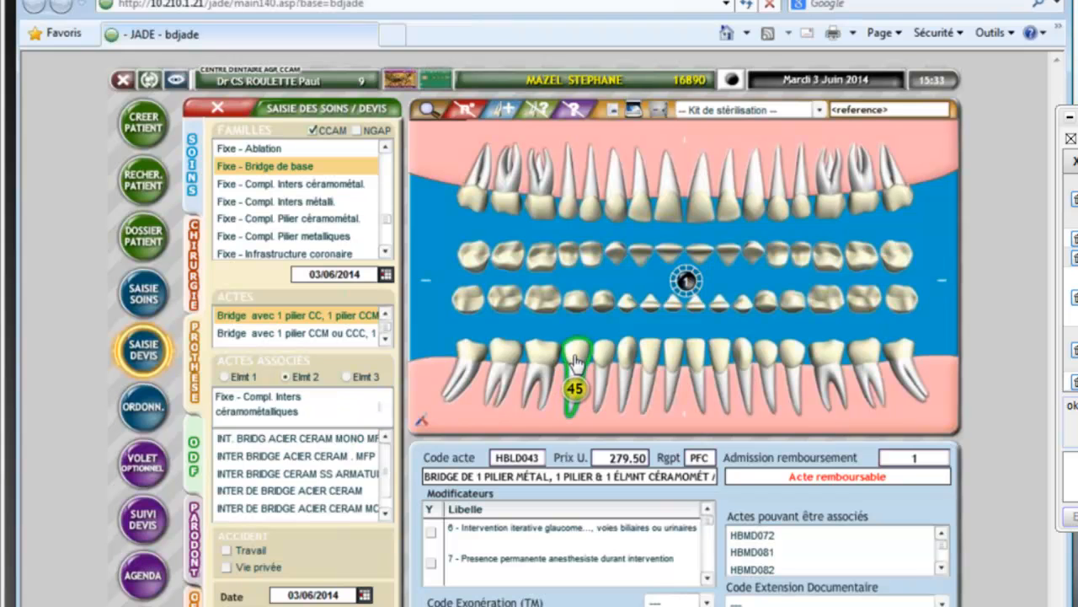
{"action": "left_click", "coordinate": [323, 456]}
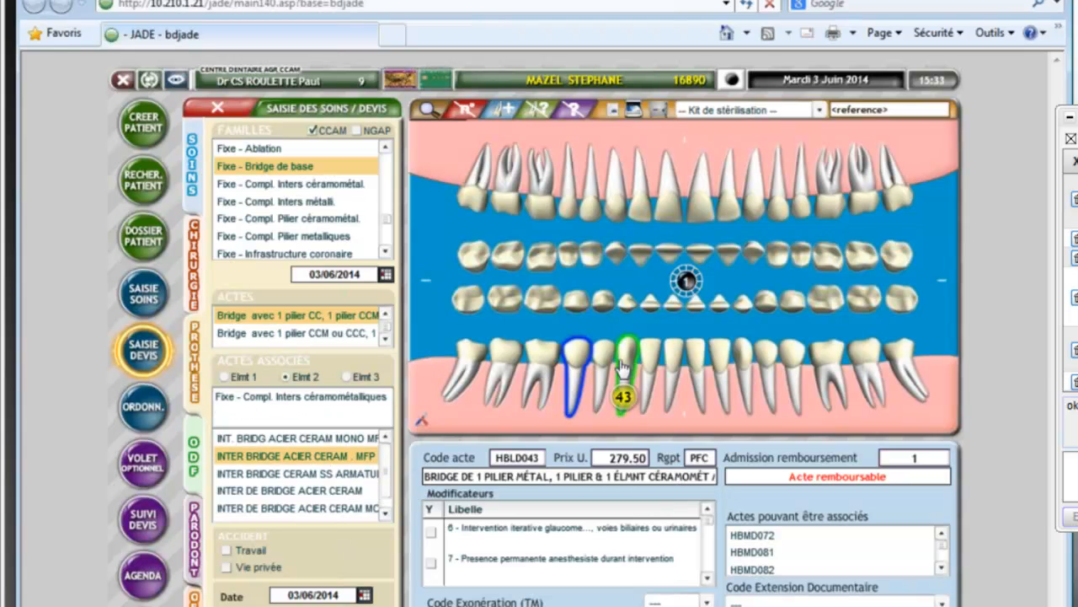
{"action": "left_click", "coordinate": [606, 404]}
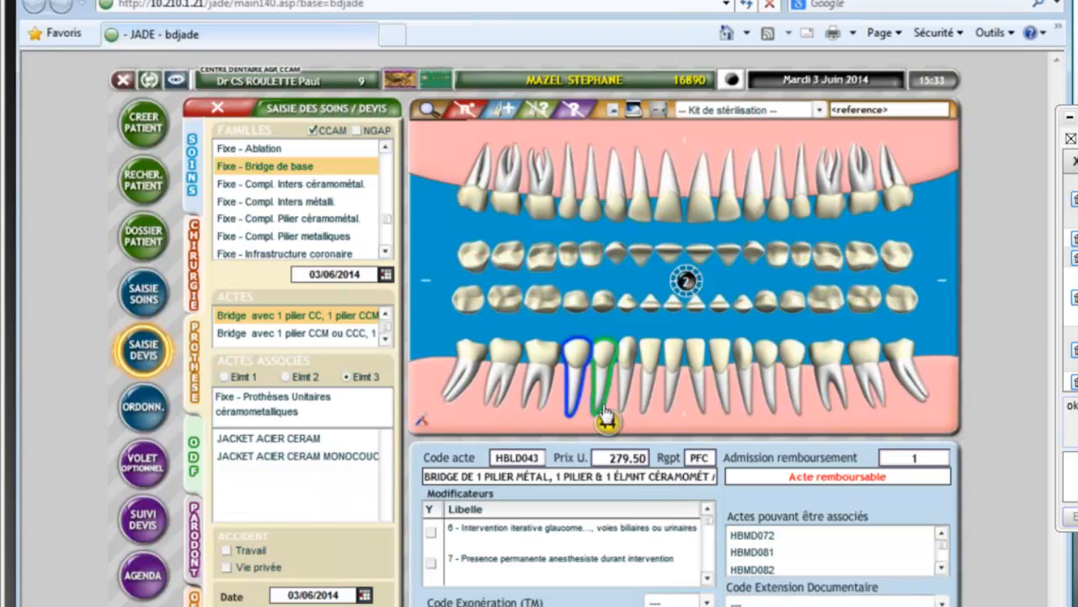
{"action": "left_click", "coordinate": [286, 444]}
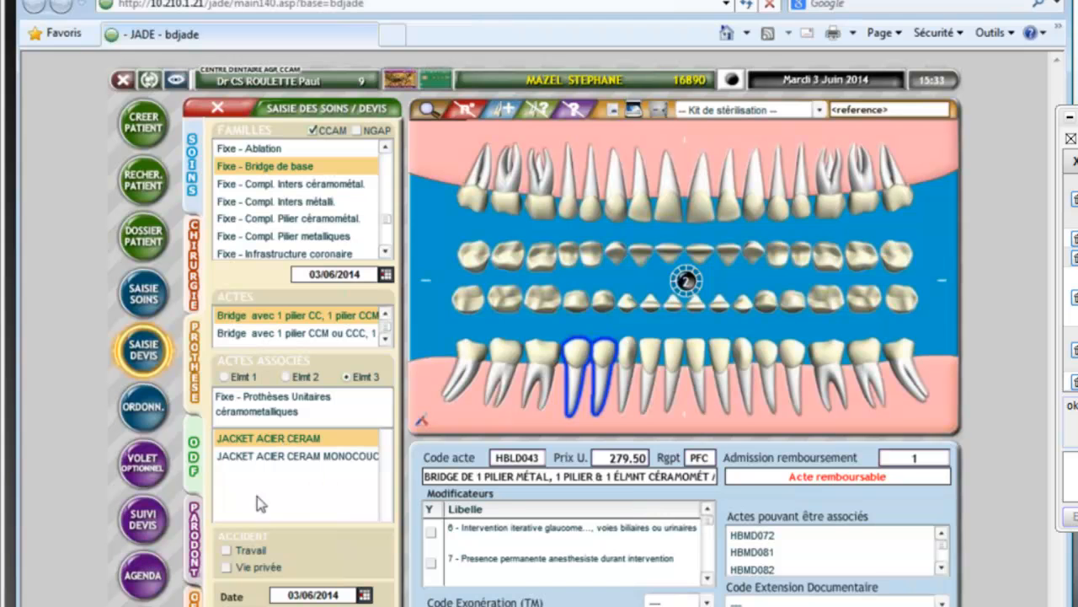
{"action": "left_click", "coordinate": [670, 364]}
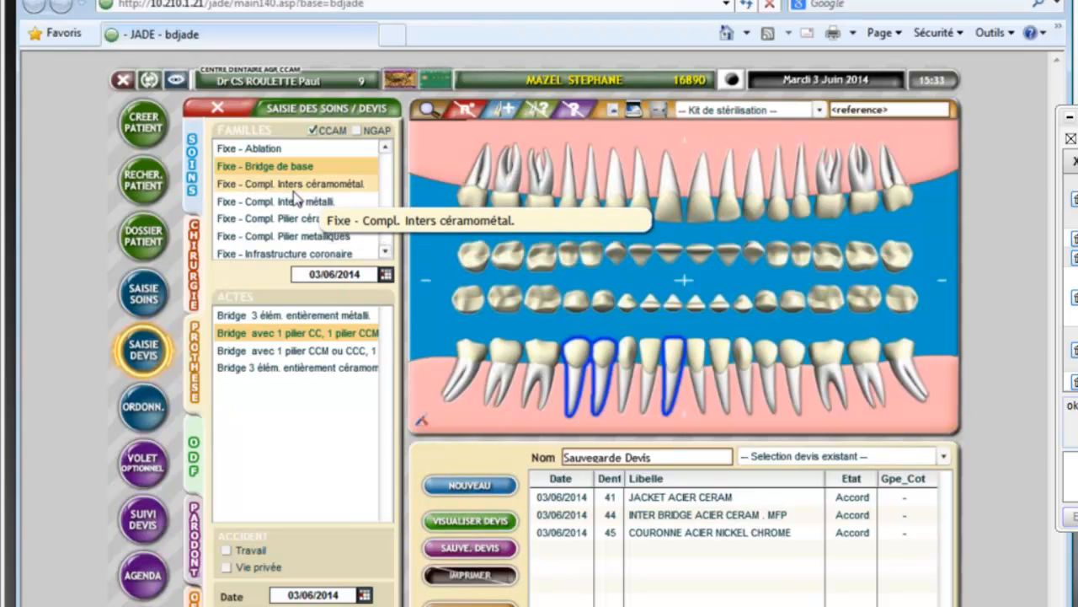
Step: Add 'Inter de bridge supplémentaire' with INT. BRIDG ACIER CERAM MONO MFP on tooth 42
{"action": "left_click", "coordinate": [294, 188]}
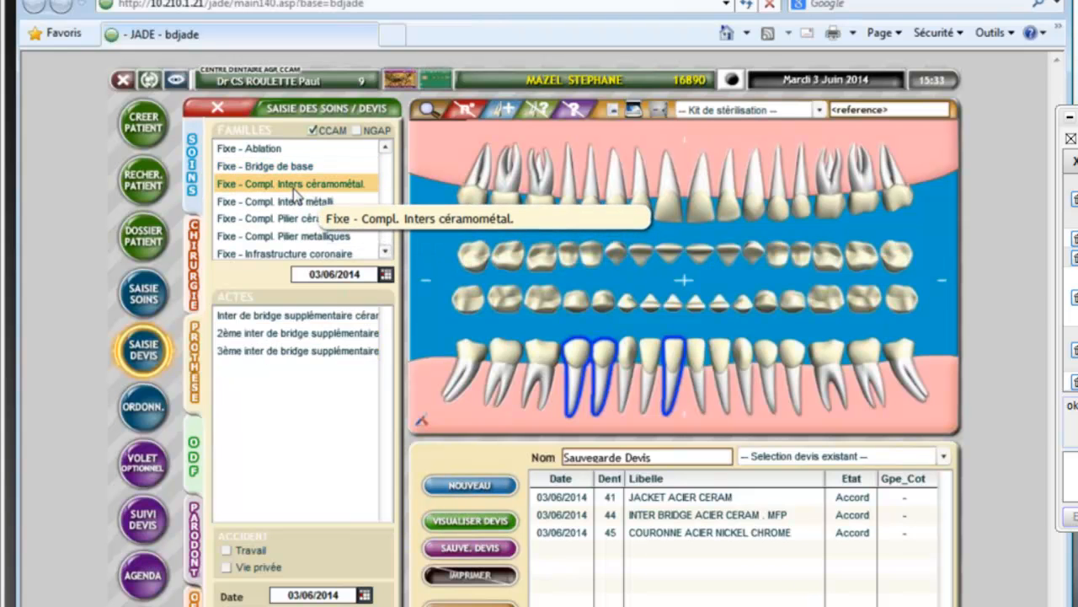
{"action": "left_click", "coordinate": [285, 314]}
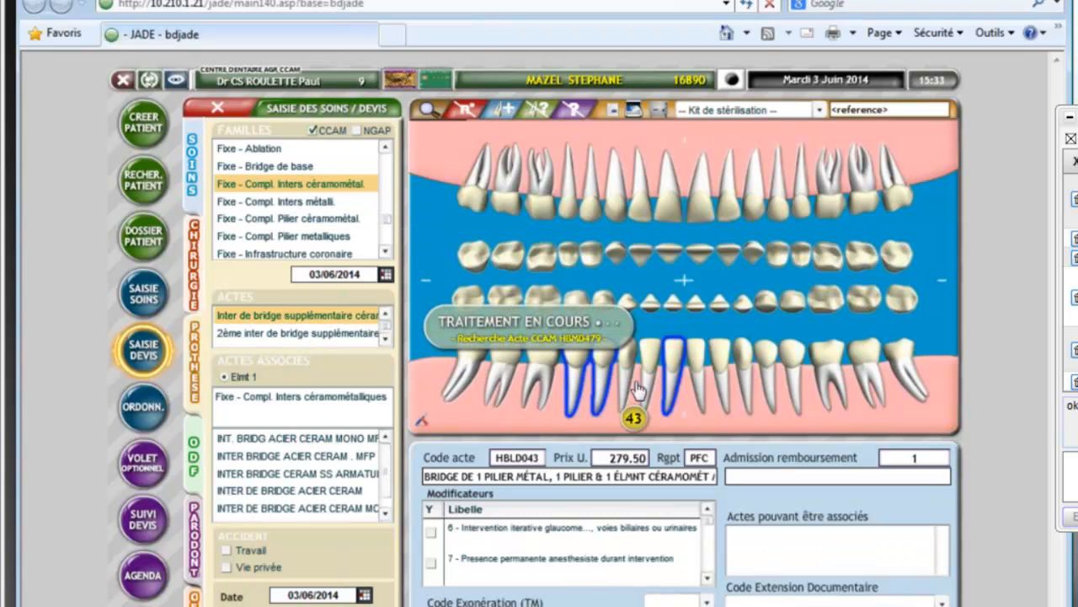
{"action": "left_click", "coordinate": [323, 440]}
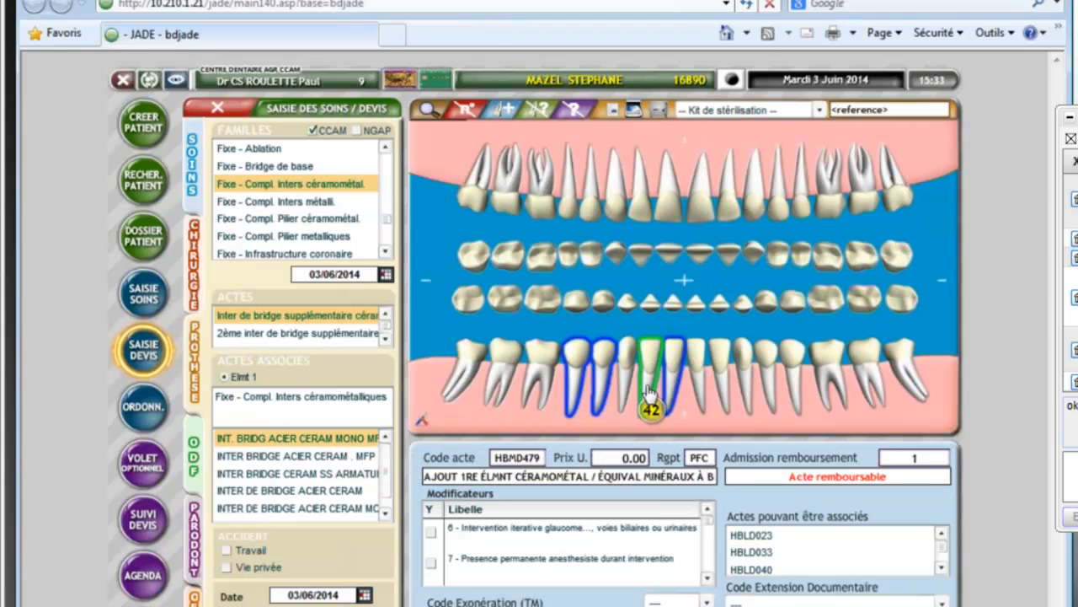
{"action": "left_click", "coordinate": [637, 437]}
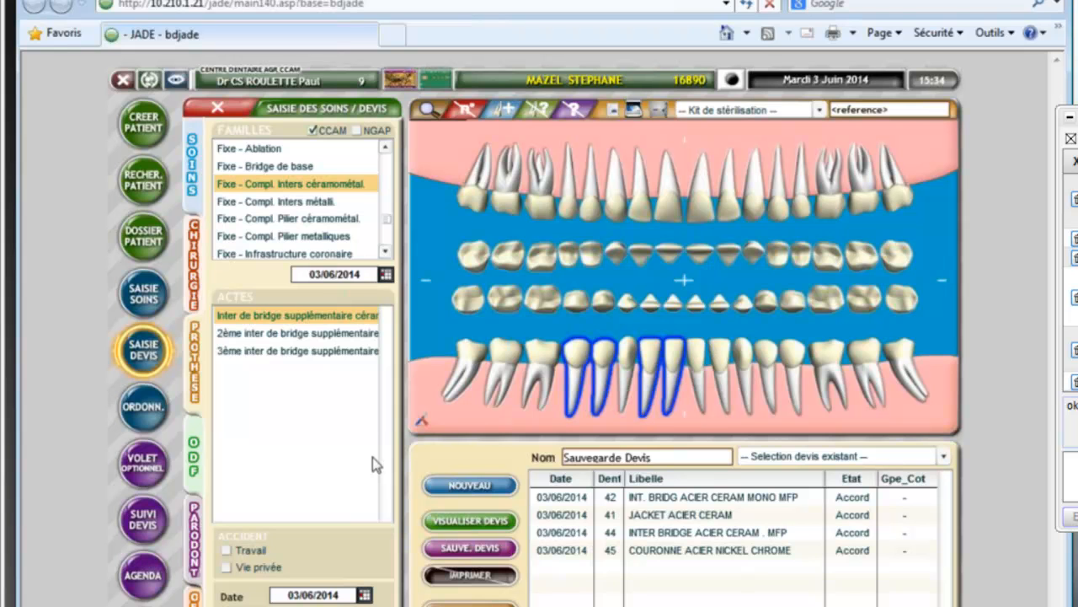
Step: Add 'Pilier de bridge supplémentaire' from Fixe - Compl. Pilier céramométal. on tooth 43
{"action": "left_click", "coordinate": [325, 221]}
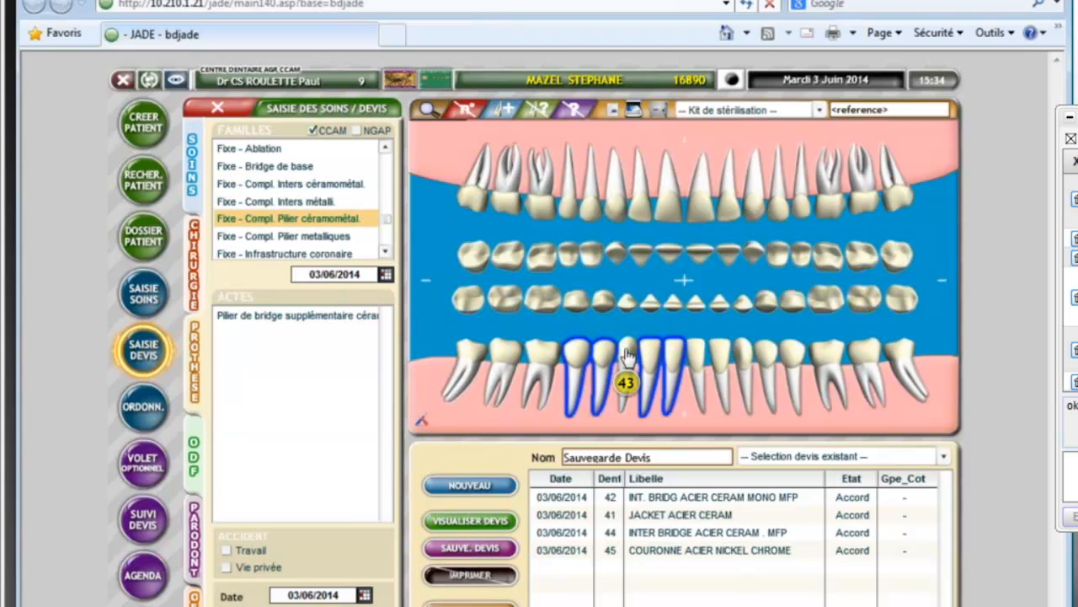
{"action": "left_click", "coordinate": [311, 317]}
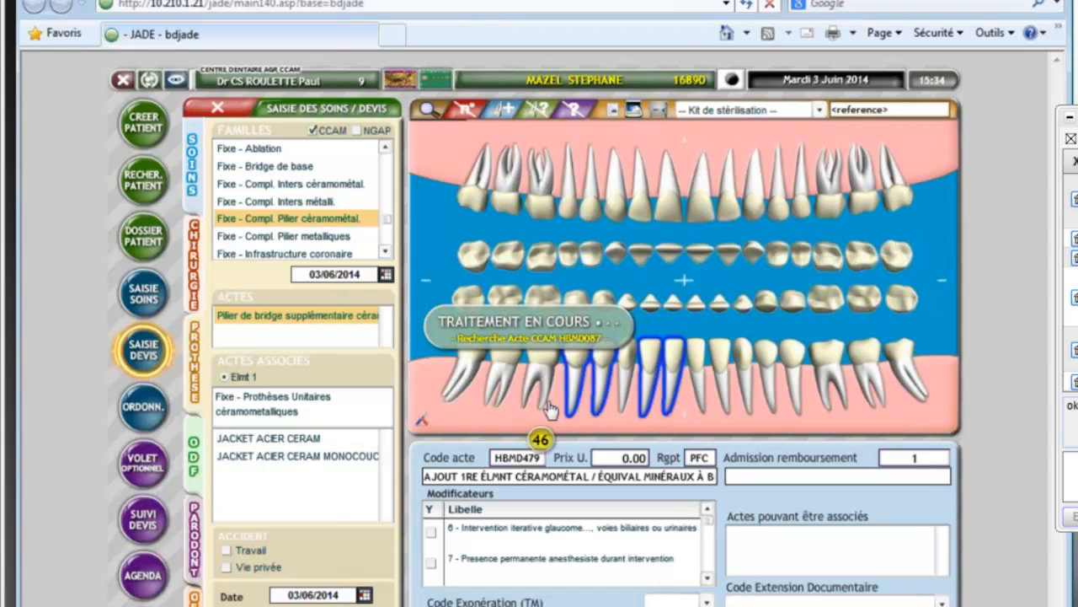
{"action": "left_click", "coordinate": [600, 356]}
{"action": "left_click", "coordinate": [628, 361]}
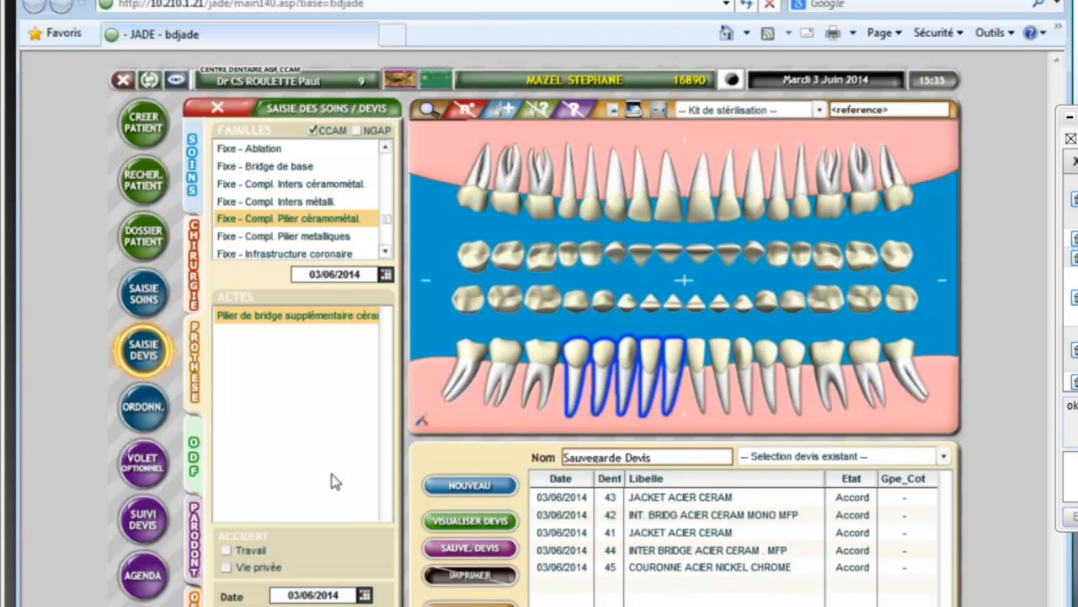
Step: Review the quote detail (2295.00 fees, 03/06/2014) and save the quote
{"action": "left_click", "coordinate": [448, 524]}
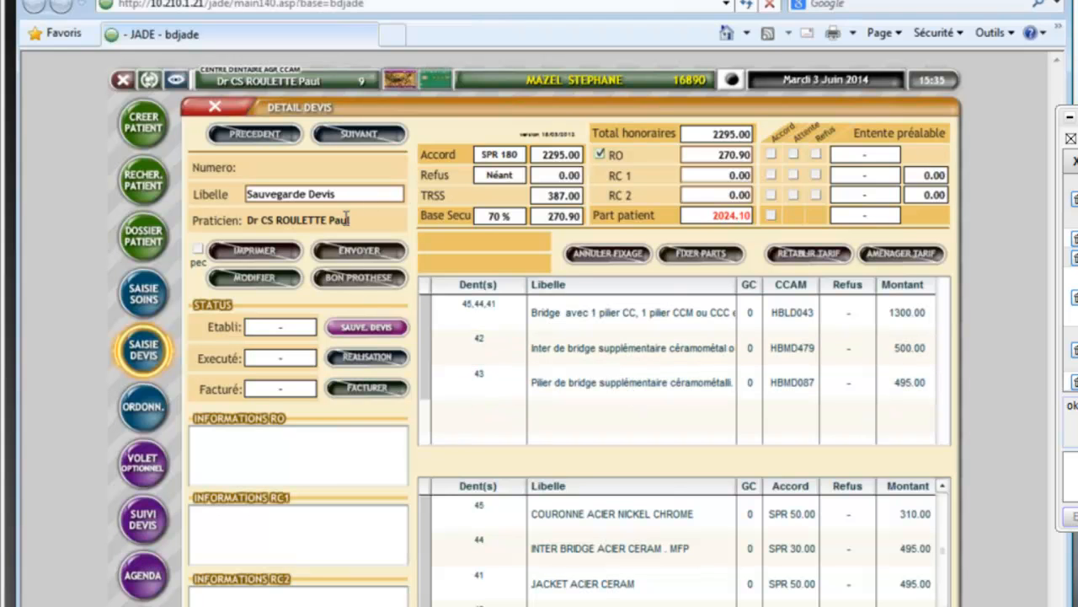
{"action": "left_click", "coordinate": [381, 332]}
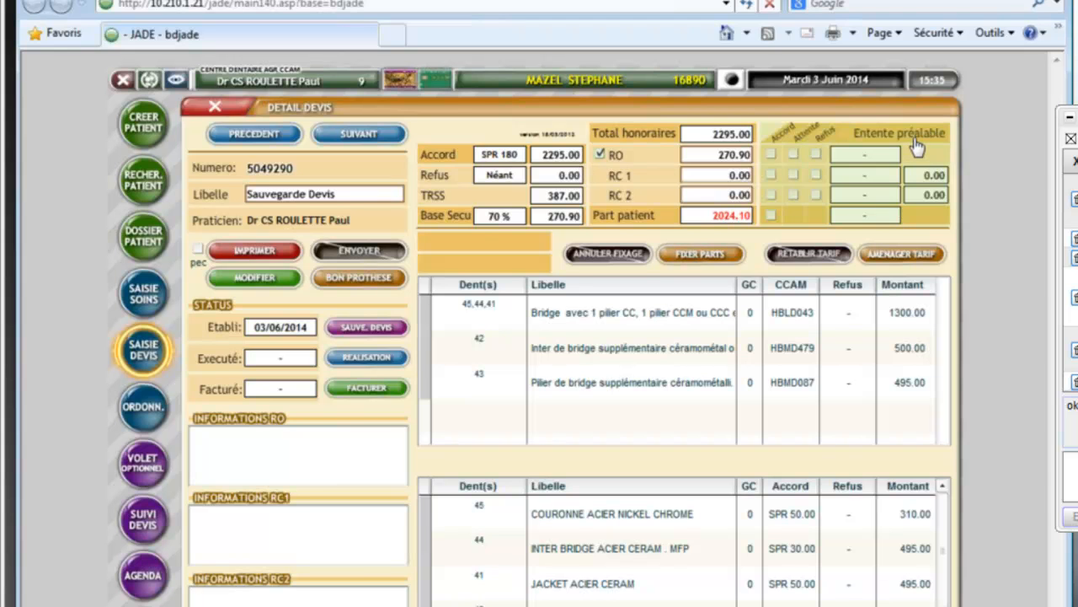
Step: Close the quote screens and set CPAM 77 as the mandatory insurer in the patient's civil status
{"action": "left_click", "coordinate": [216, 109]}
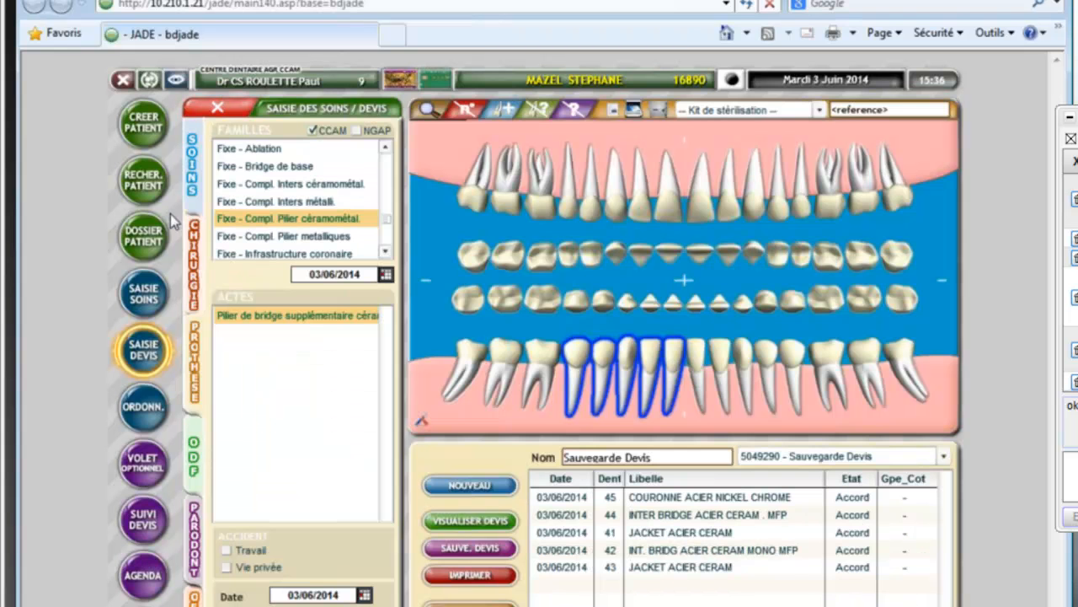
{"action": "left_click", "coordinate": [216, 110]}
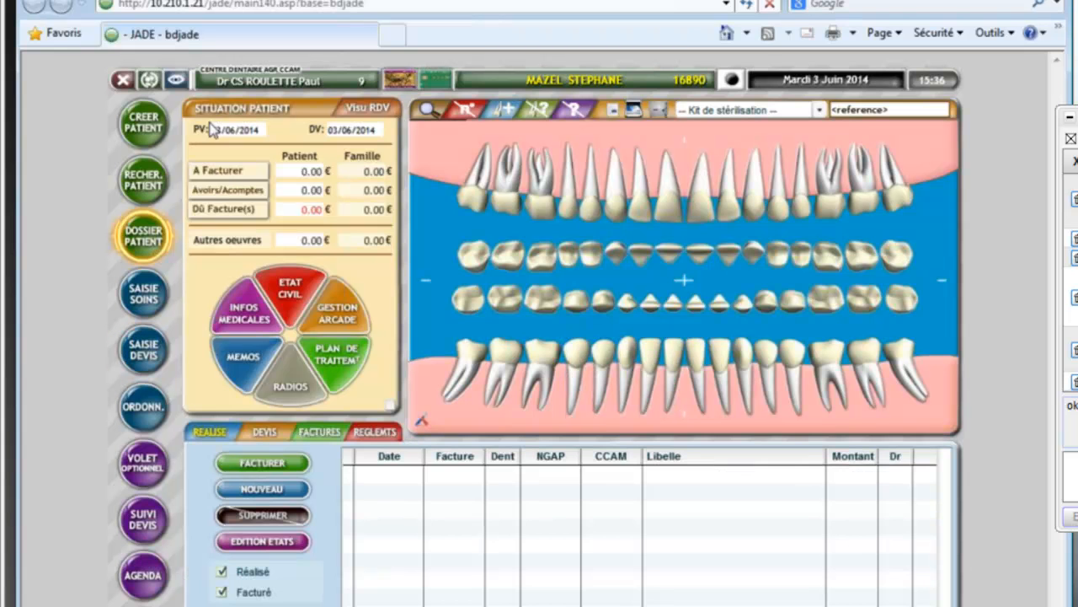
{"action": "left_click", "coordinate": [291, 299]}
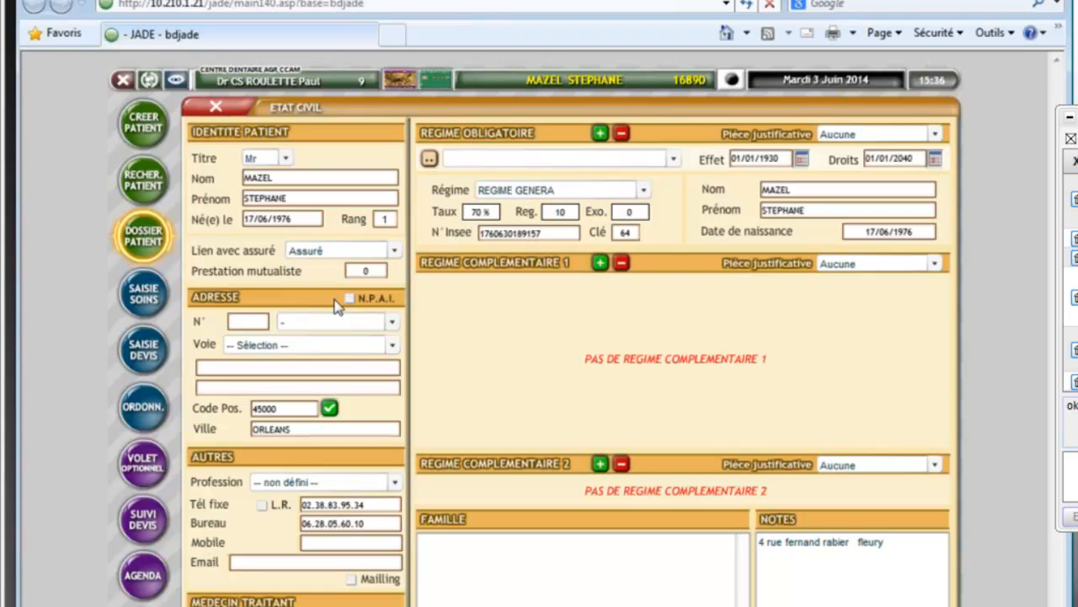
{"action": "left_click", "coordinate": [430, 159]}
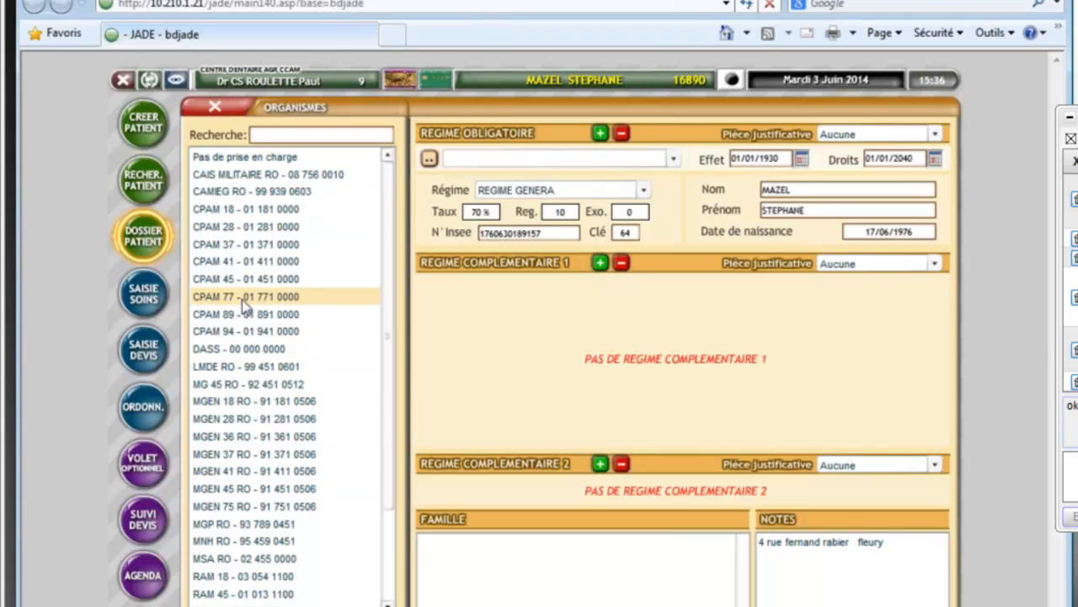
{"action": "left_click", "coordinate": [242, 303]}
{"action": "left_click", "coordinate": [268, 604]}
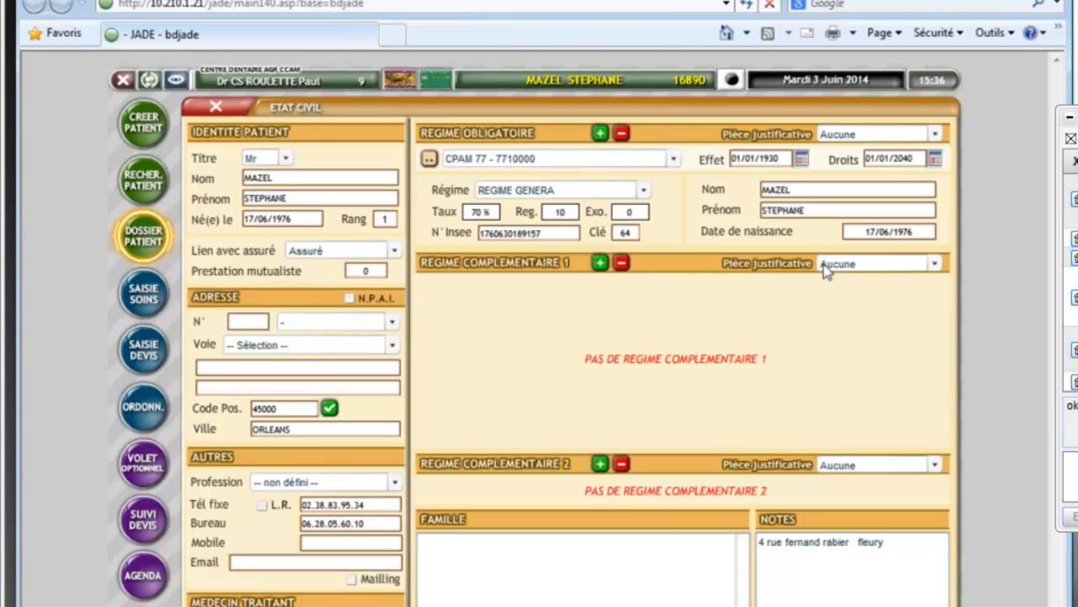
Step: Add a complementary cover with an Attestation document, valid 01/06/2014 to 30/06/2014
{"action": "left_click", "coordinate": [604, 263]}
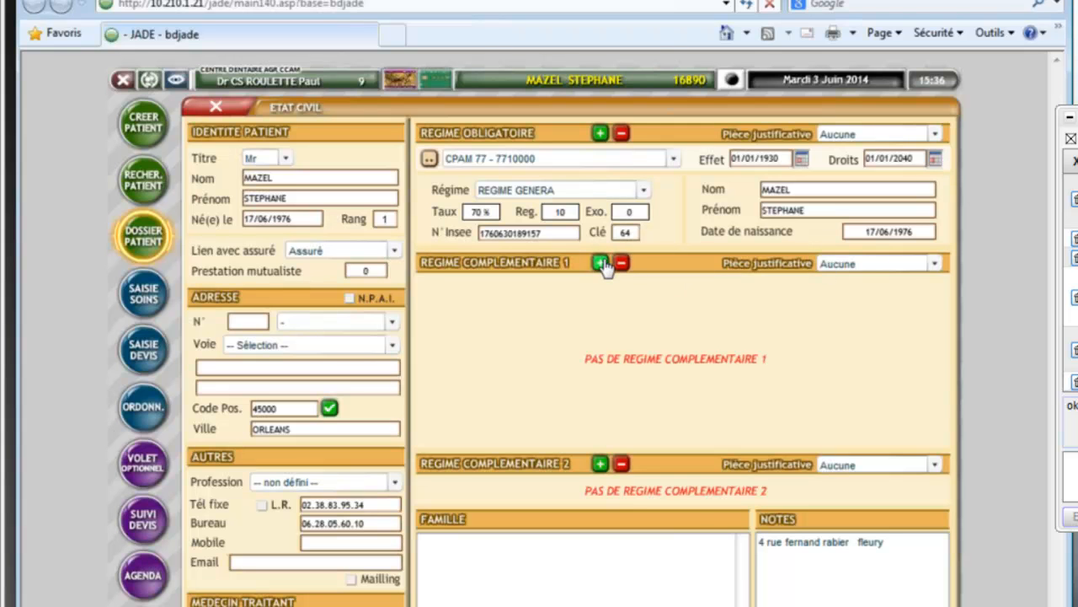
{"action": "left_click", "coordinate": [935, 264]}
{"action": "left_click", "coordinate": [842, 297]}
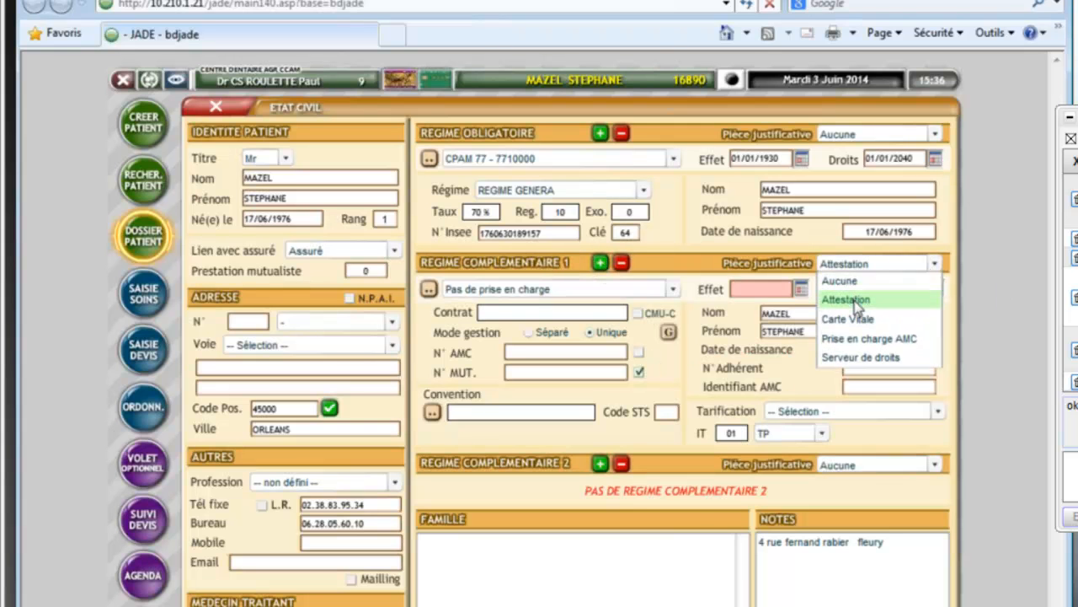
{"action": "left_click", "coordinate": [801, 289]}
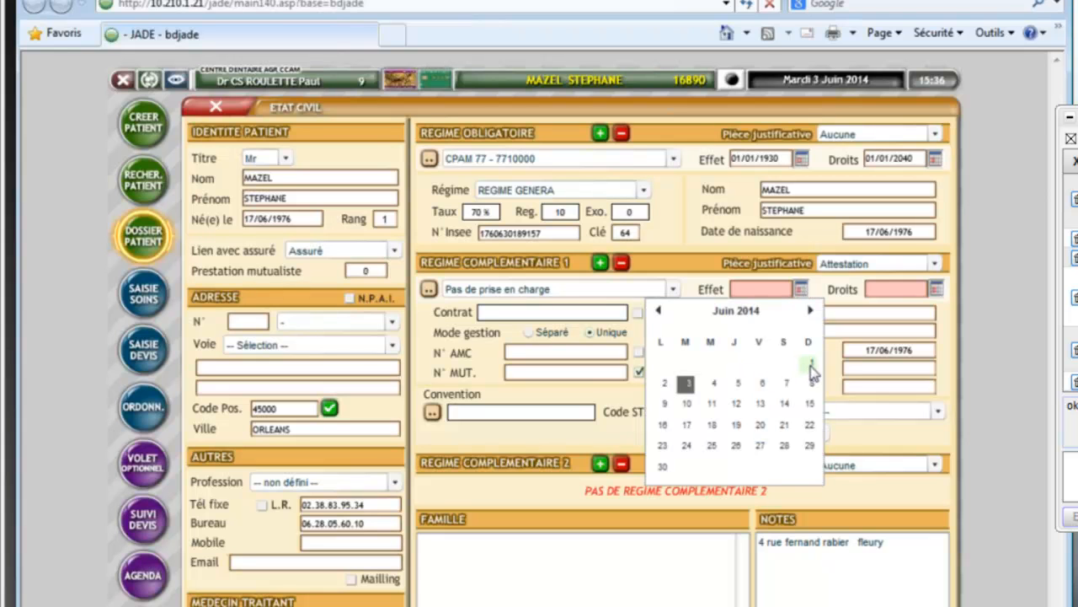
{"action": "left_click", "coordinate": [811, 363]}
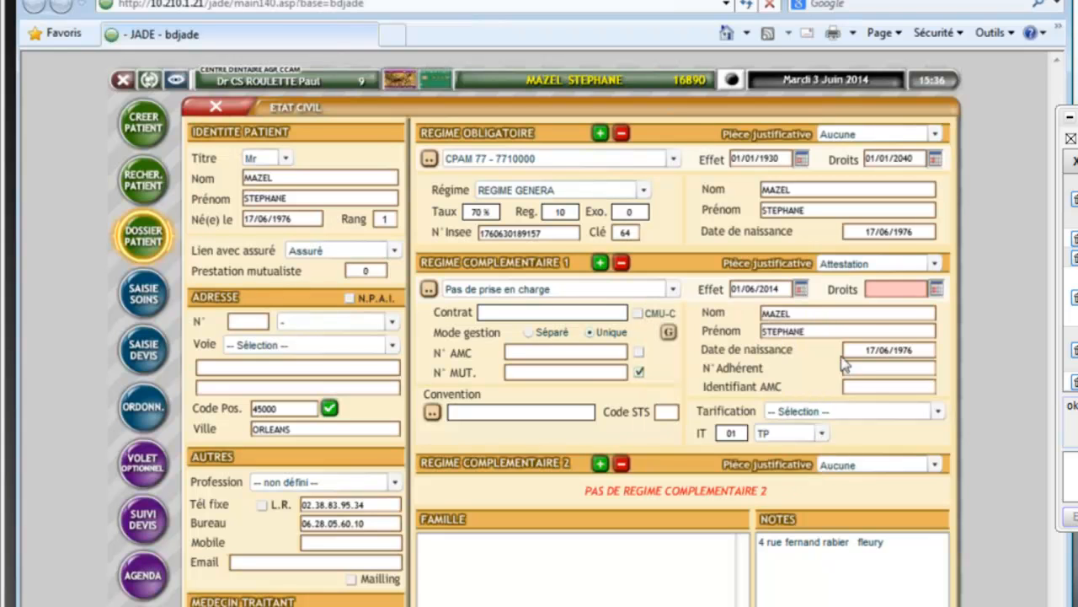
{"action": "left_click", "coordinate": [936, 289]}
{"action": "left_click", "coordinate": [809, 460]}
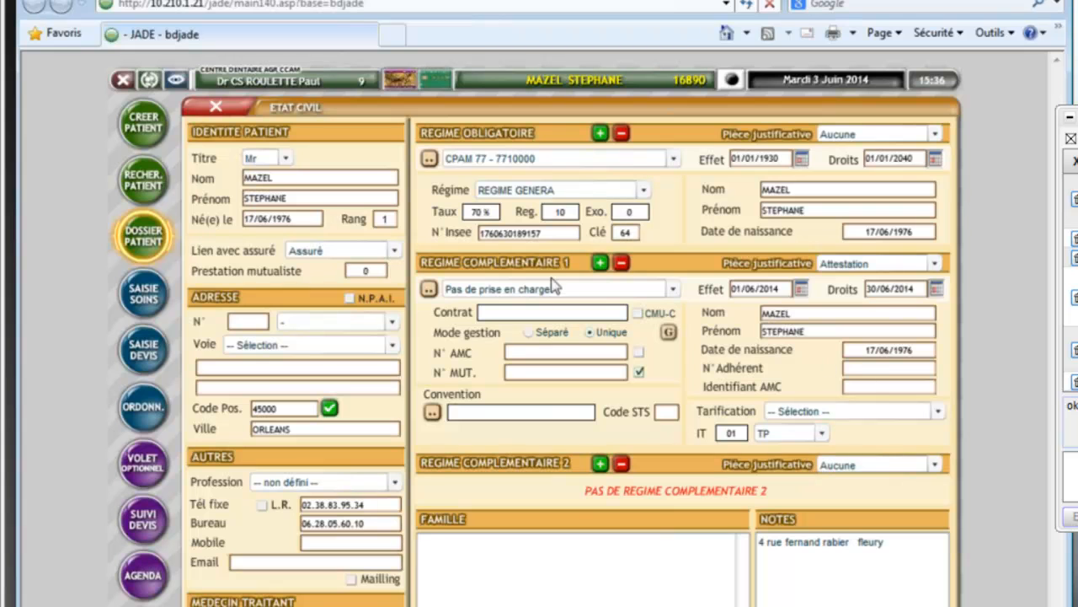
Step: Choose HARMONIE INDRE as the complementary insurer and apply it to the patient's cover
{"action": "left_click", "coordinate": [429, 289]}
{"action": "scroll", "coordinate": [383, 194], "scroll_direction": "down", "scroll_amount": 10}
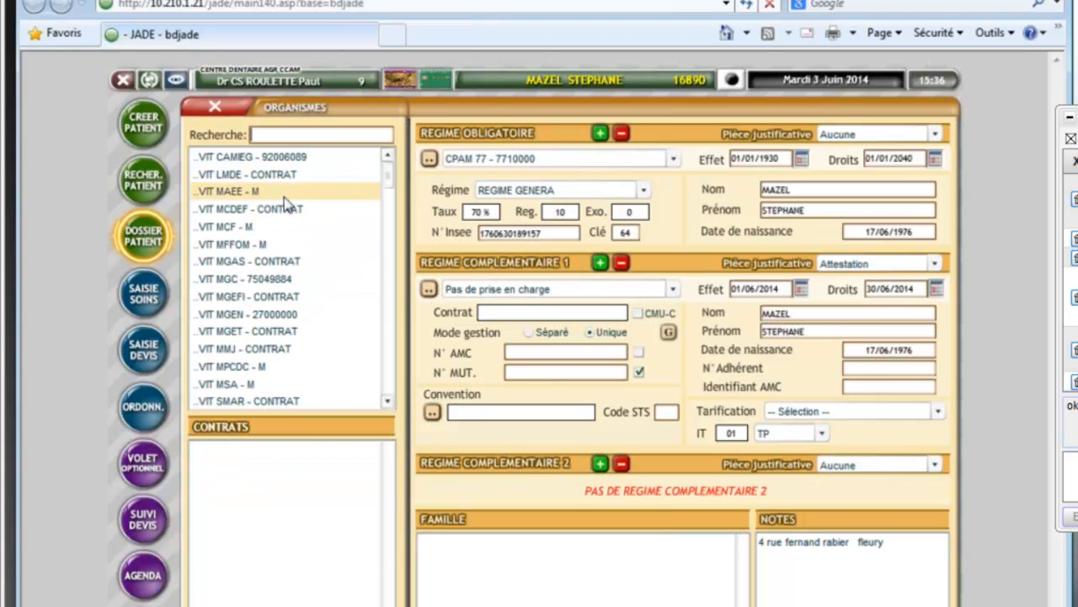
{"action": "scroll", "coordinate": [387, 185], "scroll_direction": "down", "scroll_amount": 5}
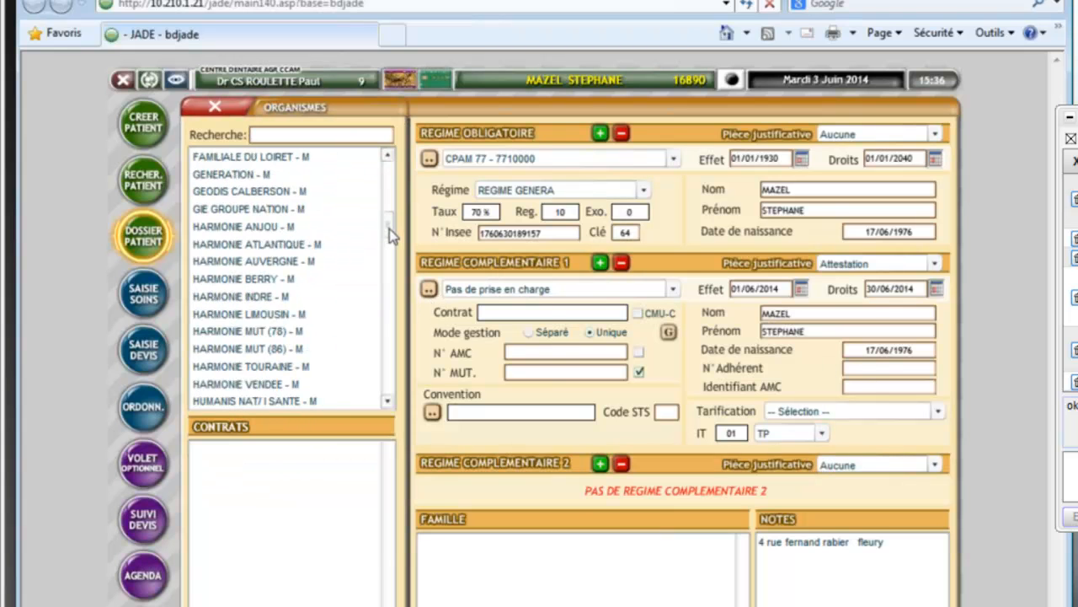
{"action": "left_click", "coordinate": [242, 300]}
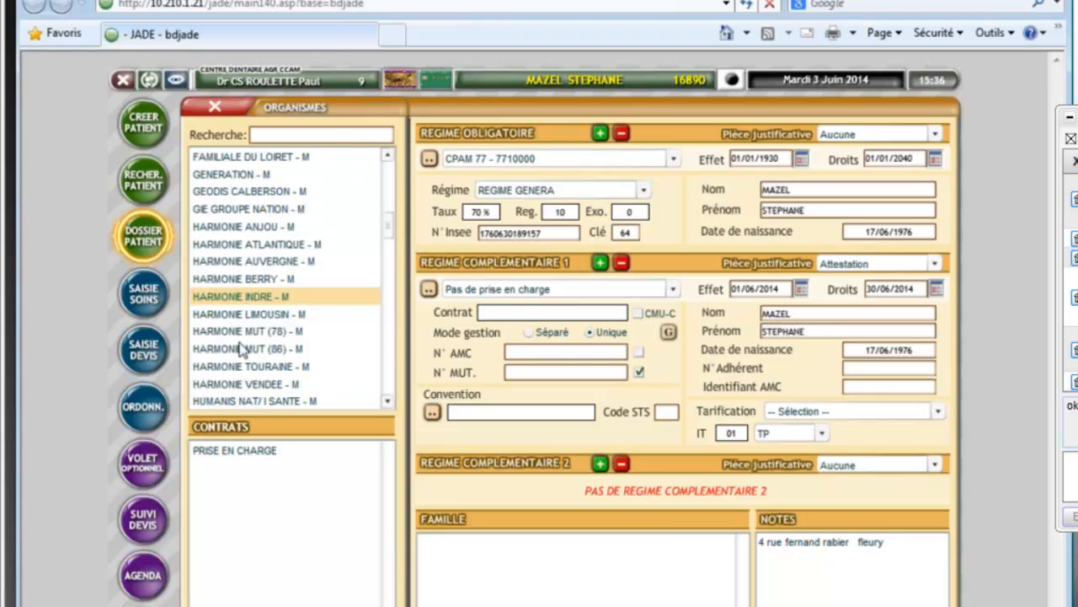
{"action": "left_click", "coordinate": [233, 453]}
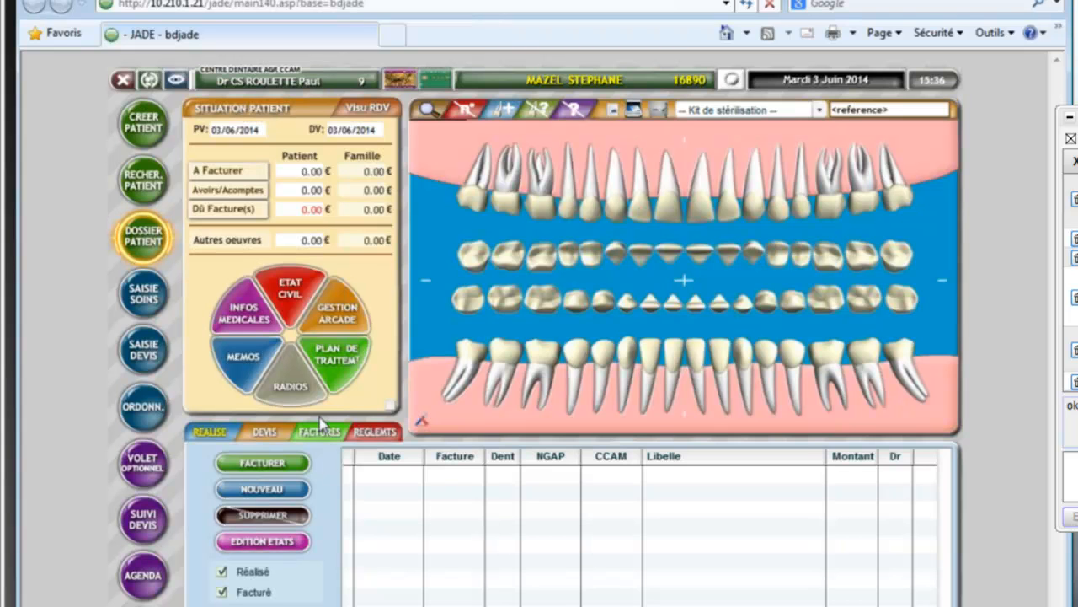
Step: Open the saved quote's third-party share screen, listing five acts with 270.90 RO and 0.00 RC1
{"action": "left_click", "coordinate": [263, 433]}
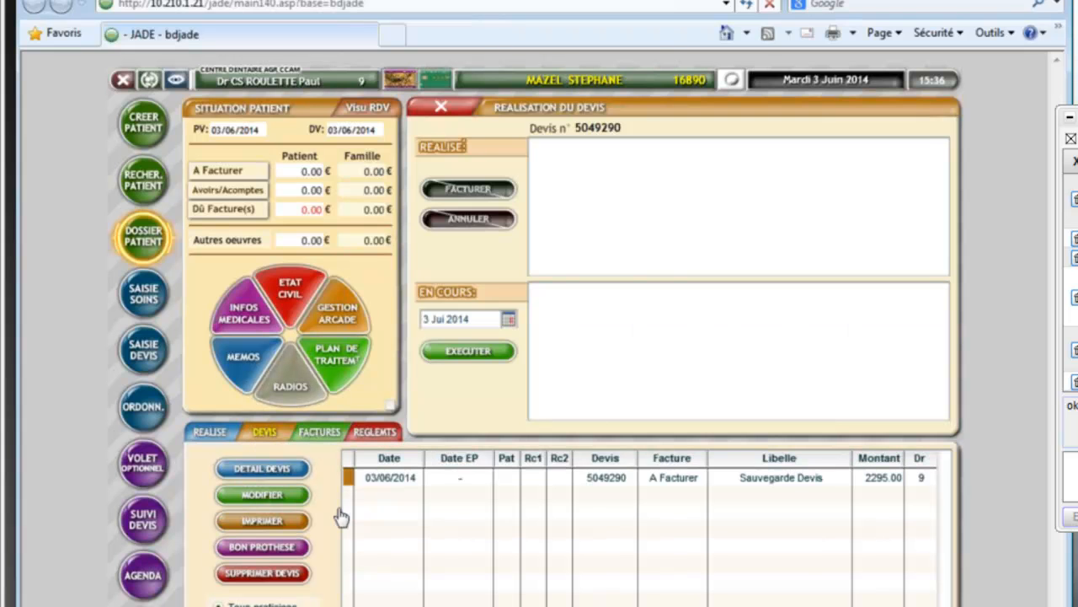
{"action": "left_click", "coordinate": [598, 479]}
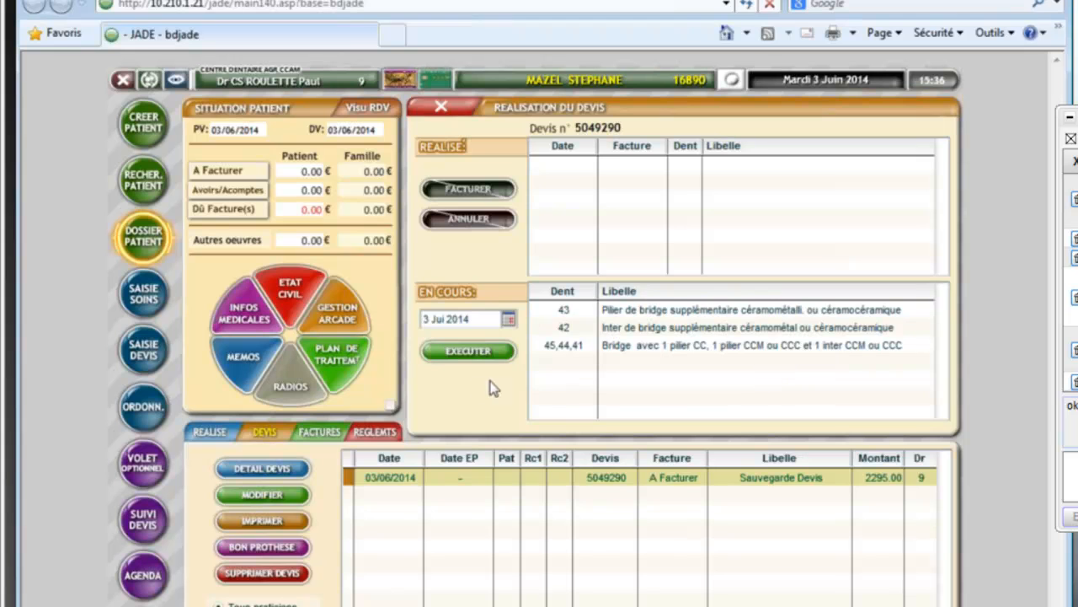
{"action": "left_click", "coordinate": [263, 470]}
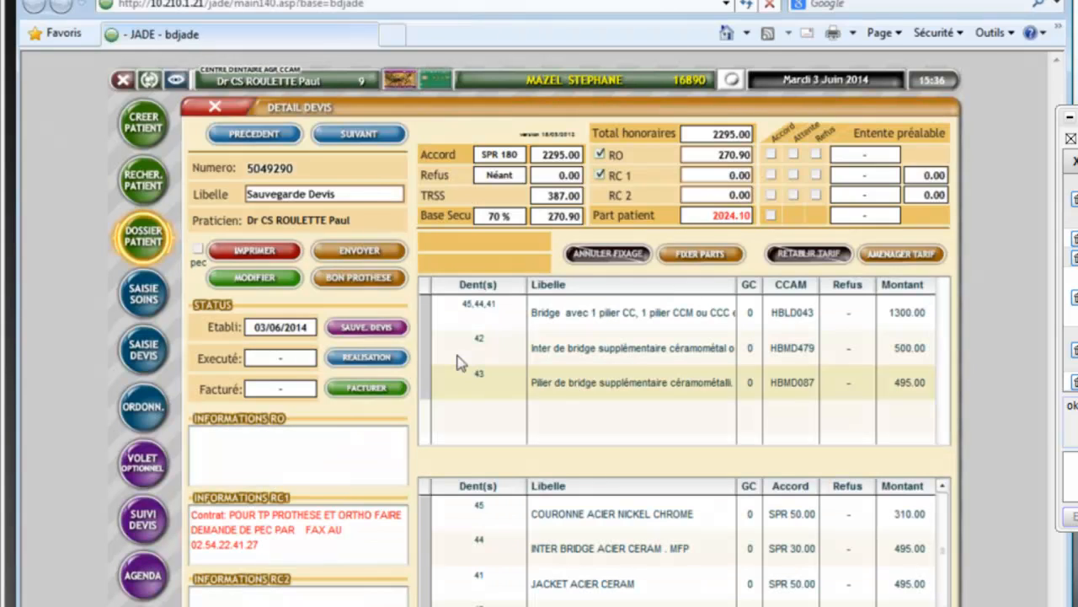
{"action": "left_click", "coordinate": [922, 153]}
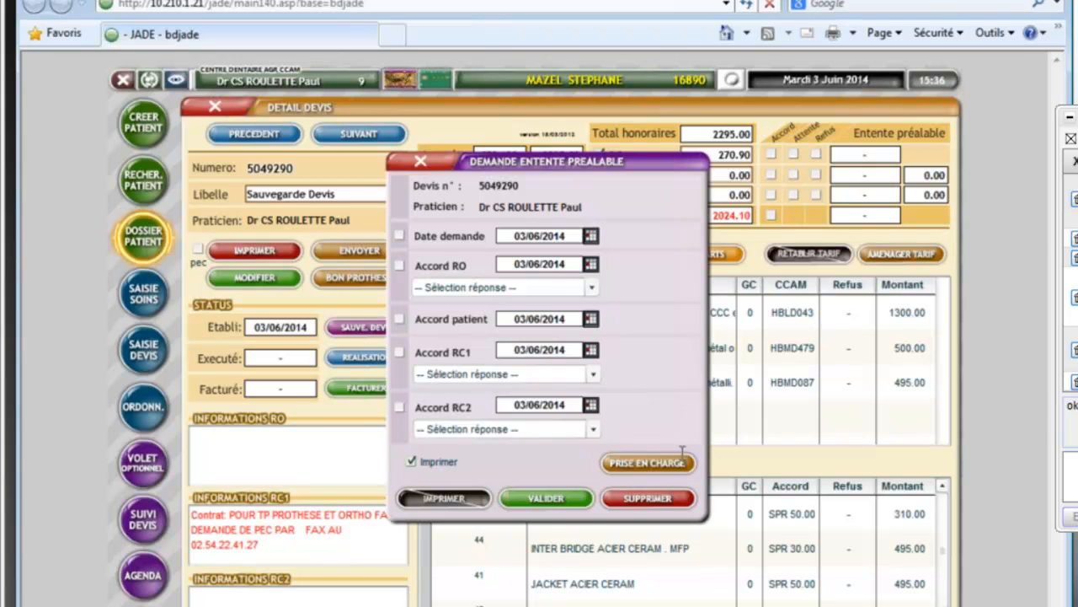
{"action": "left_click", "coordinate": [672, 465]}
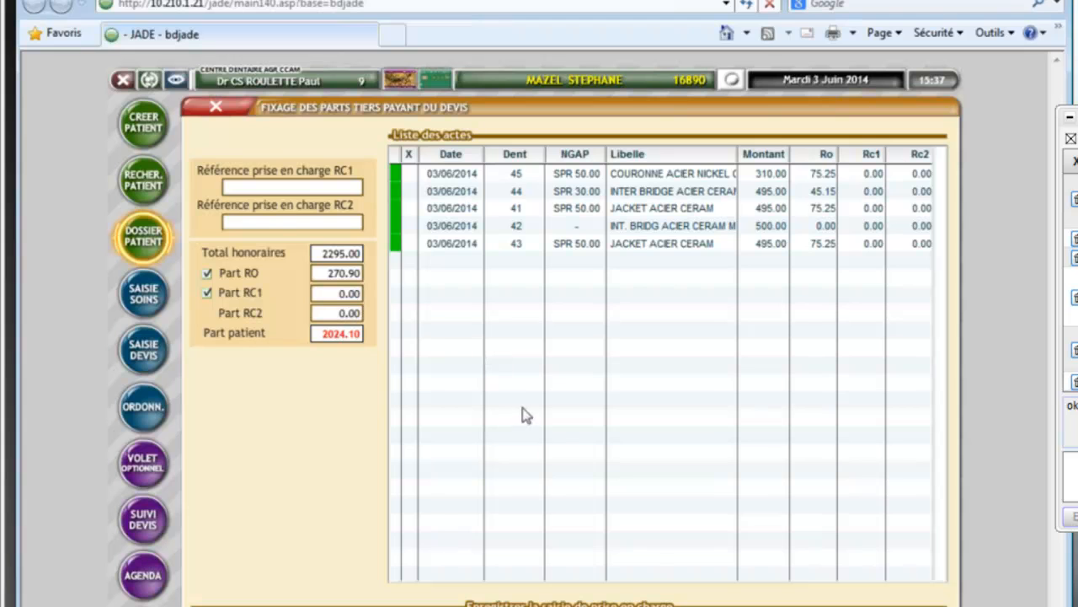
Step: Enter the RC1 coverage reference, record a favourable RC1 approval and close the prior-approval dialog
{"action": "left_click", "coordinate": [256, 193]}
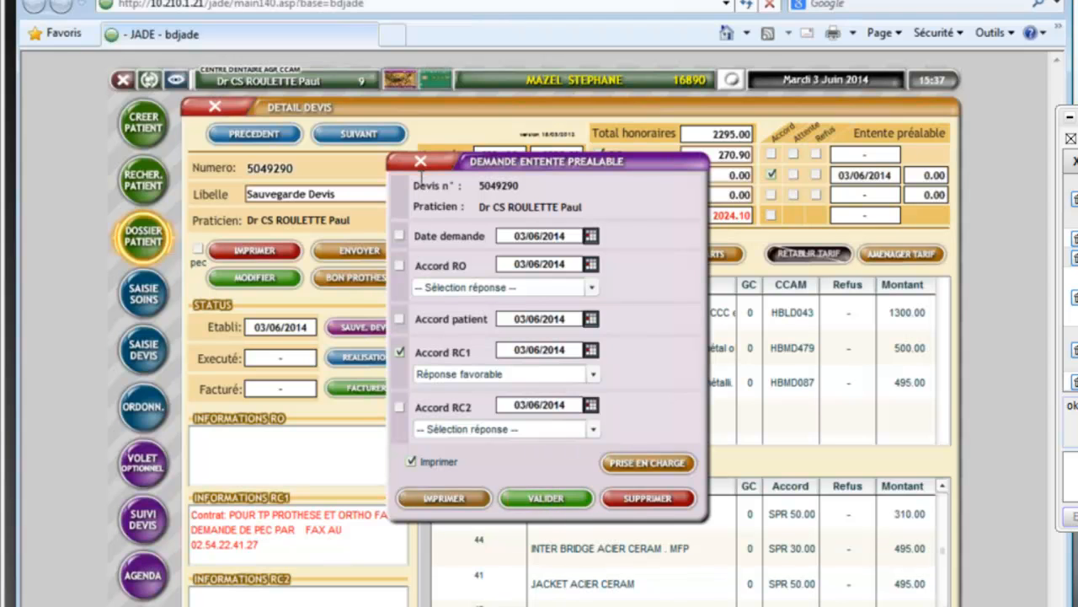
{"action": "left_click", "coordinate": [421, 161]}
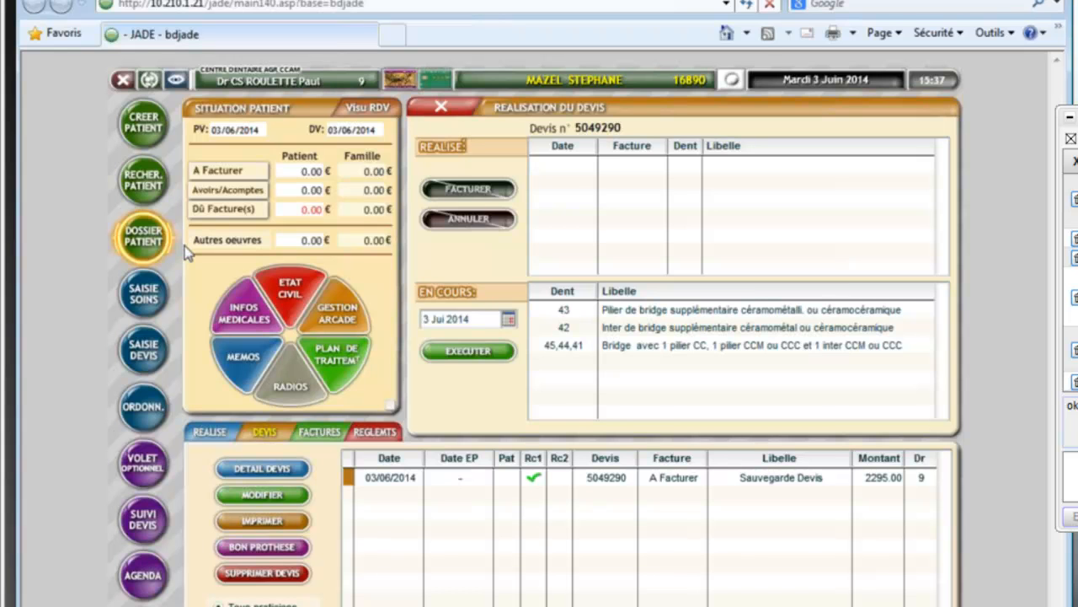
Step: Start a new NGAP-only quote and select PROTHESE MOBILE > MOBILE RESINE DEMI LUXE
{"action": "left_click", "coordinate": [144, 350]}
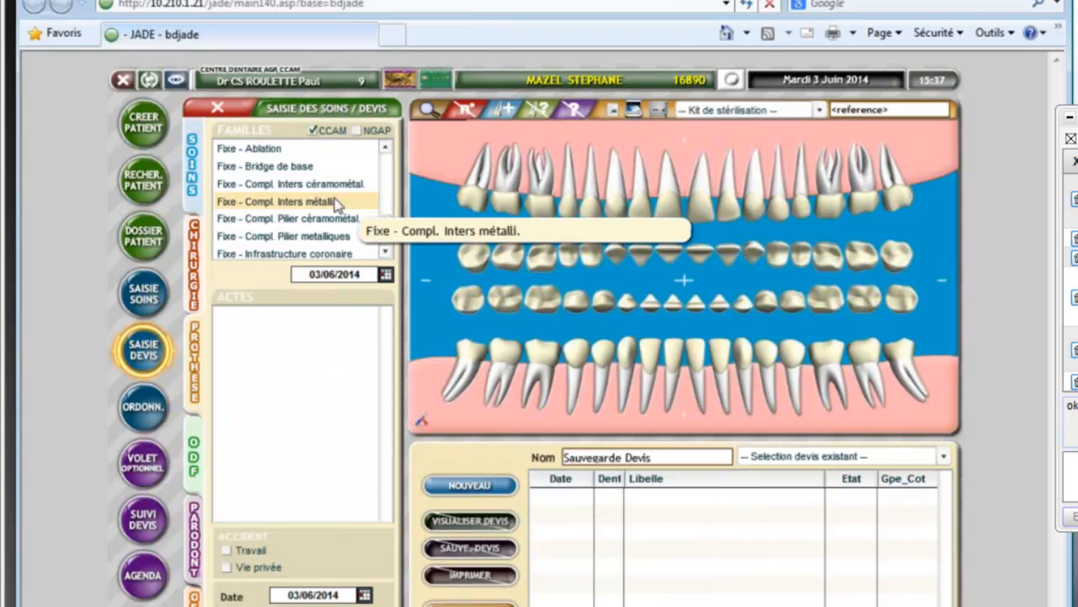
{"action": "left_click", "coordinate": [358, 131]}
{"action": "left_click", "coordinate": [311, 132]}
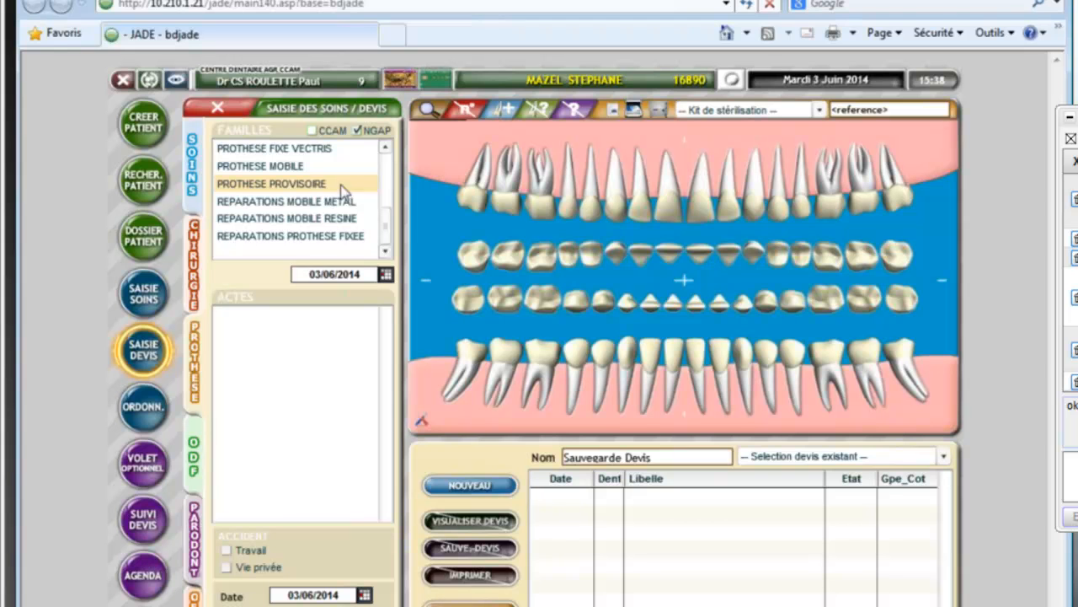
{"action": "left_click", "coordinate": [287, 169]}
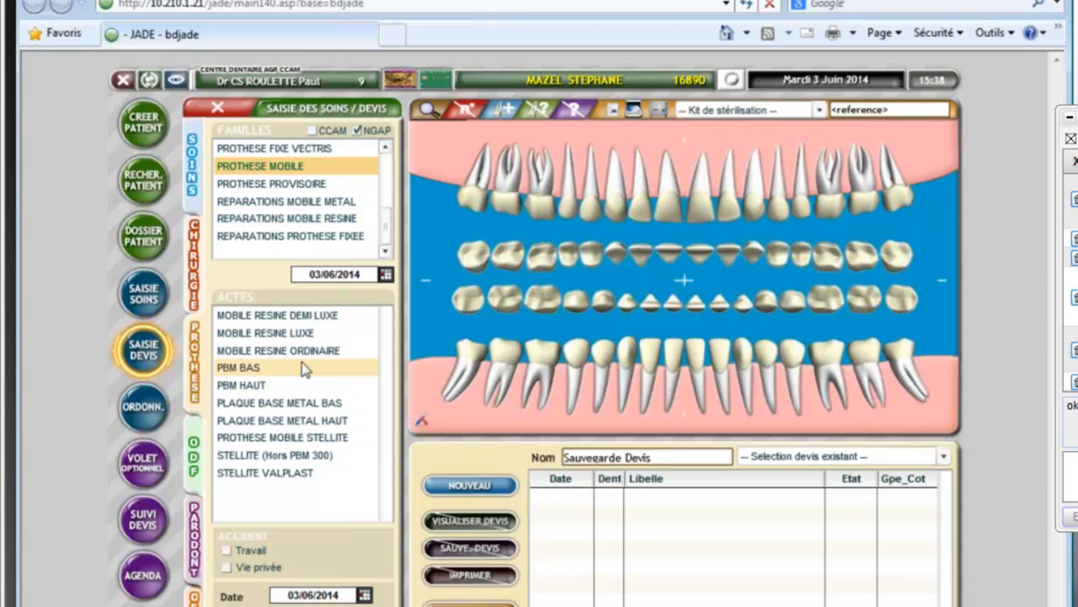
{"action": "left_click", "coordinate": [289, 320]}
Step: Apply MOBILE RESINE DEMI LUXE to teeth 46, 45, 44 and 43
{"action": "left_click", "coordinate": [533, 371]}
{"action": "left_click", "coordinate": [577, 367]}
{"action": "left_click", "coordinate": [603, 357]}
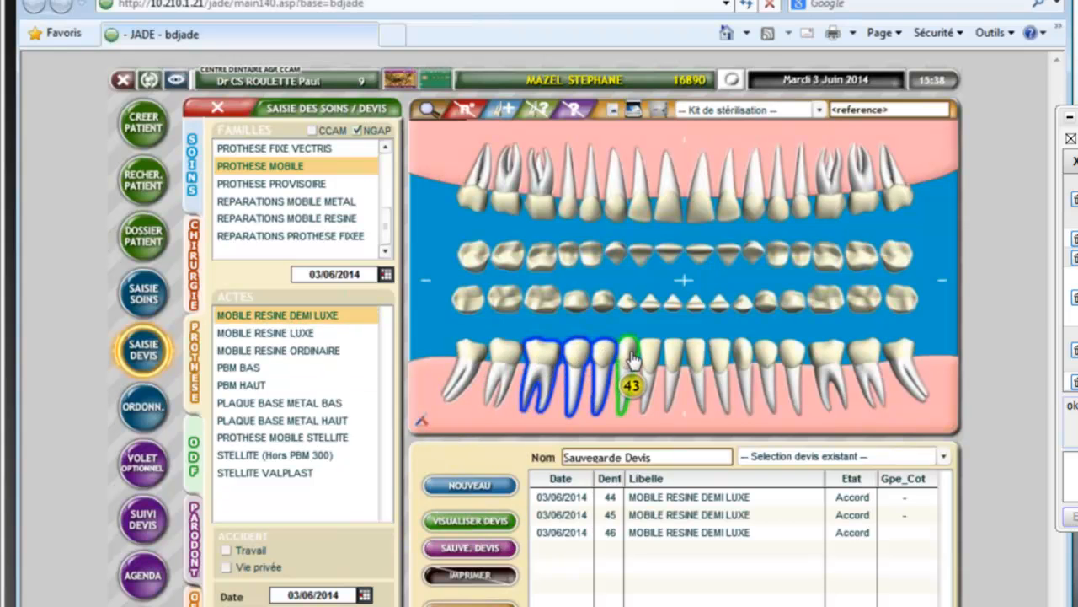
{"action": "left_click", "coordinate": [629, 366]}
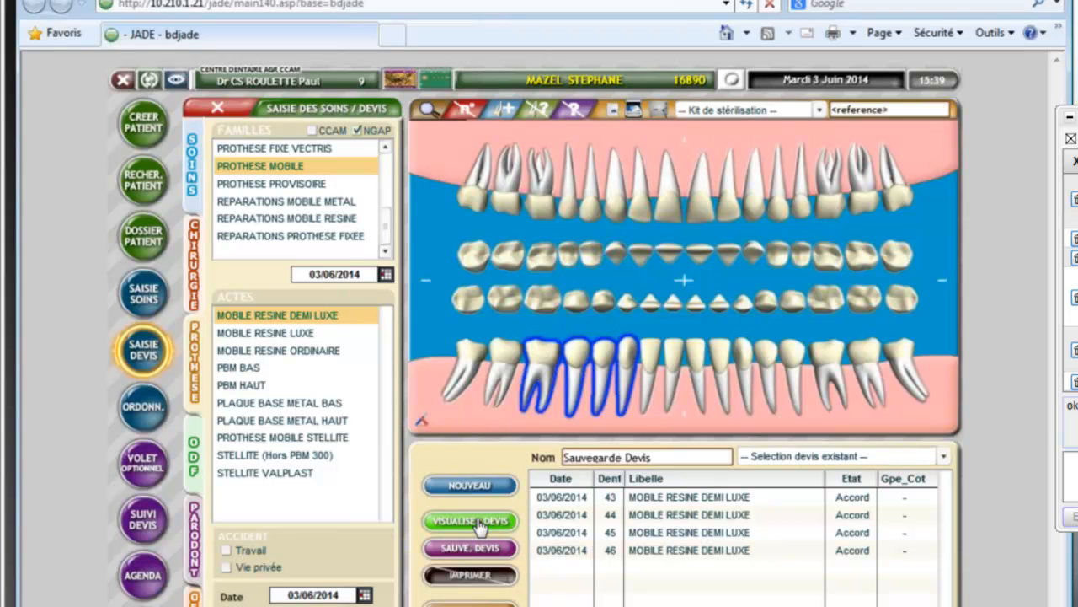
Step: Save the NGAP denture quote with SAUVE. DEVIS
{"action": "left_click", "coordinate": [475, 549]}
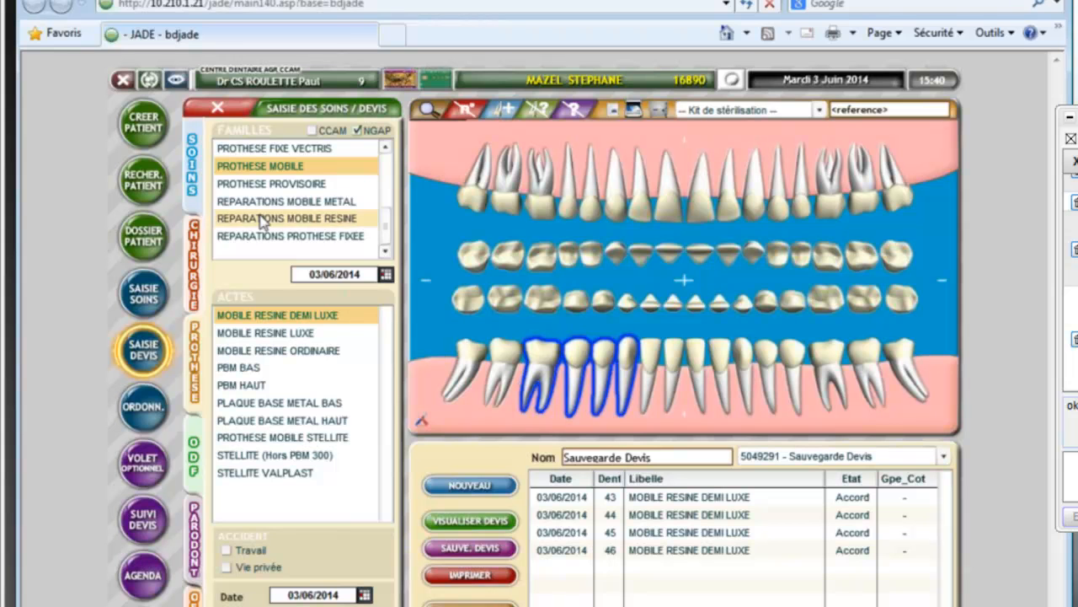
Step: Re-include CCAM families, leave quote entry and open treatment entry for the patient
{"action": "left_click", "coordinate": [311, 132]}
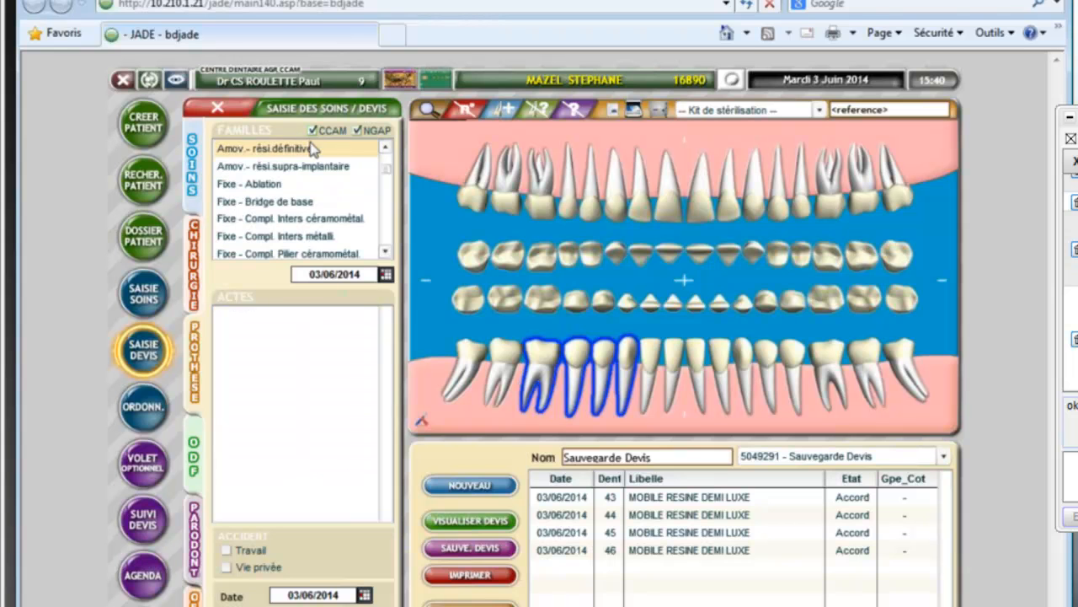
{"action": "left_click", "coordinate": [217, 110]}
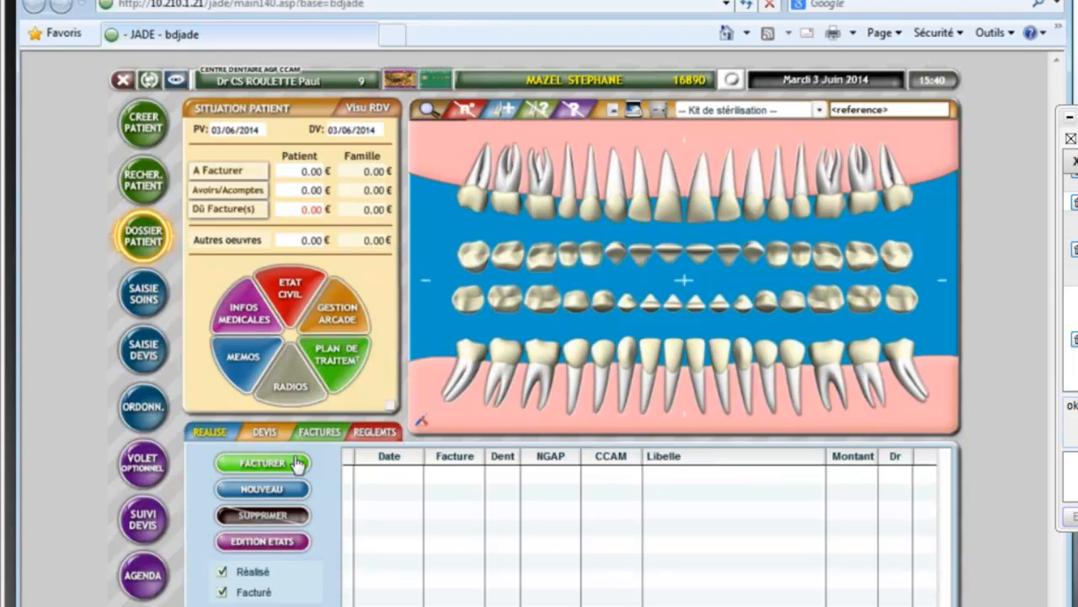
{"action": "left_click", "coordinate": [148, 292]}
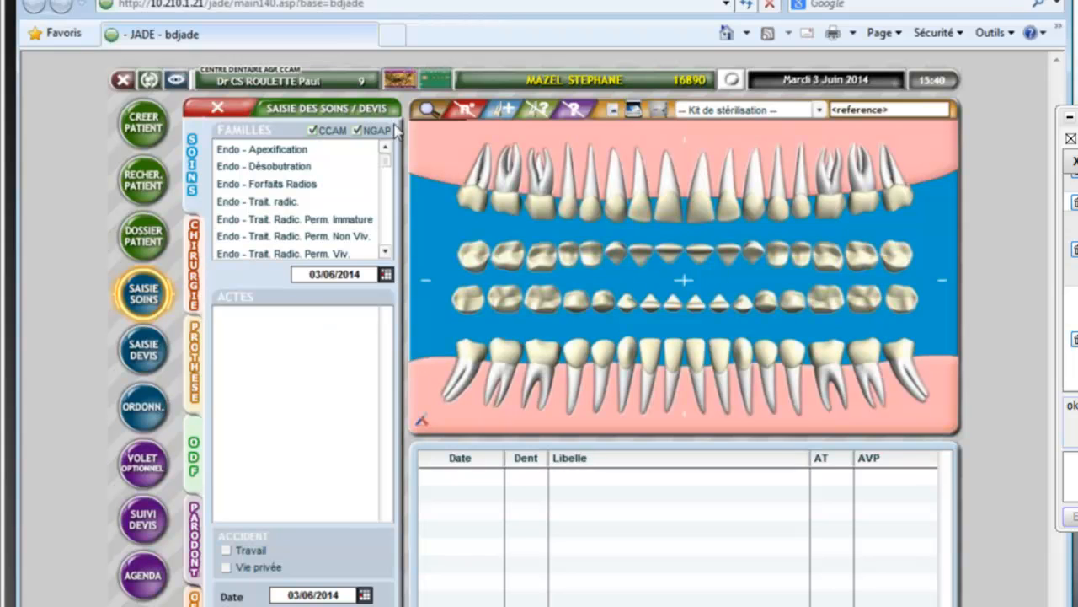
Step: Limit families to CCAM and select the Obturation Compos./Amalga. filling family
{"action": "left_click", "coordinate": [357, 131]}
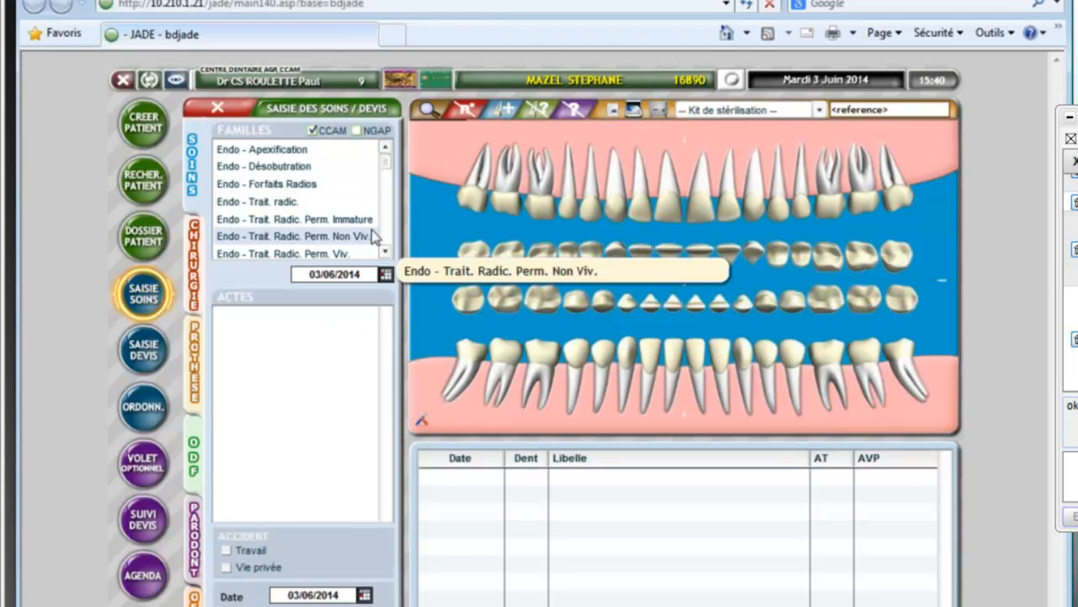
{"action": "left_click", "coordinate": [385, 251]}
{"action": "left_click", "coordinate": [385, 251]}
{"action": "left_click", "coordinate": [385, 251]}
{"action": "left_click", "coordinate": [386, 251]}
{"action": "left_click", "coordinate": [385, 251]}
{"action": "left_click", "coordinate": [385, 251]}
{"action": "left_click", "coordinate": [385, 251]}
{"action": "left_click", "coordinate": [385, 251]}
{"action": "left_click", "coordinate": [385, 251]}
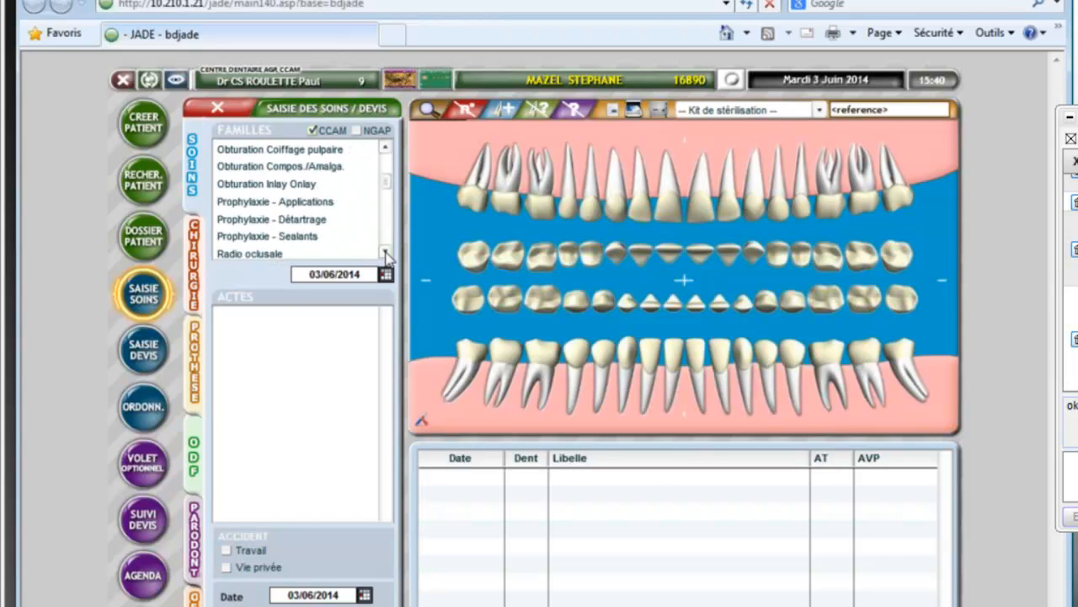
{"action": "scroll", "coordinate": [313, 187], "scroll_direction": "up", "scroll_amount": 1}
{"action": "left_click", "coordinate": [313, 187]}
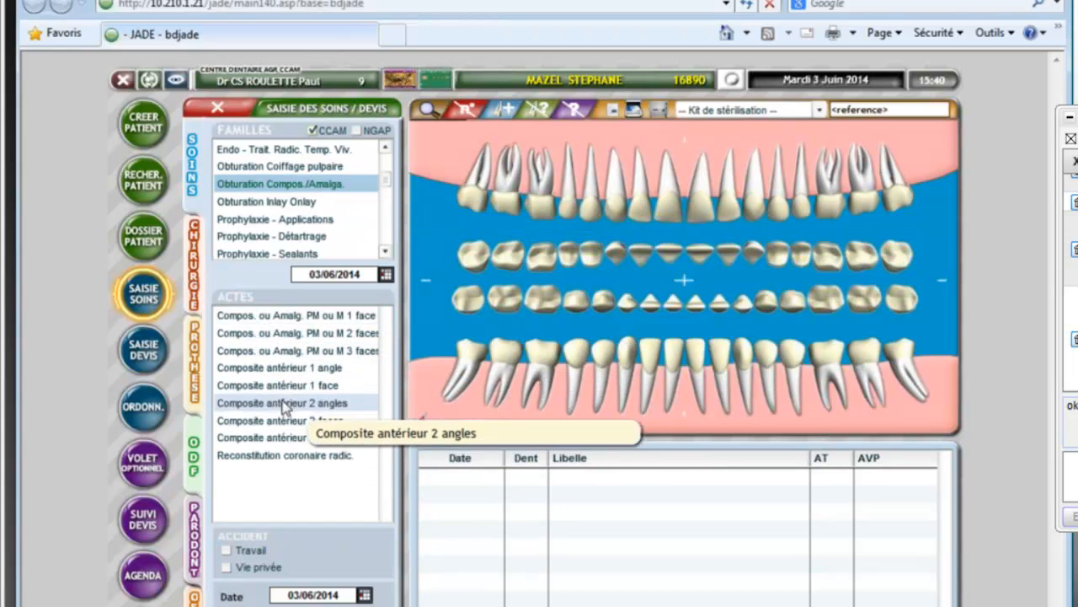
{"action": "left_click", "coordinate": [291, 318]}
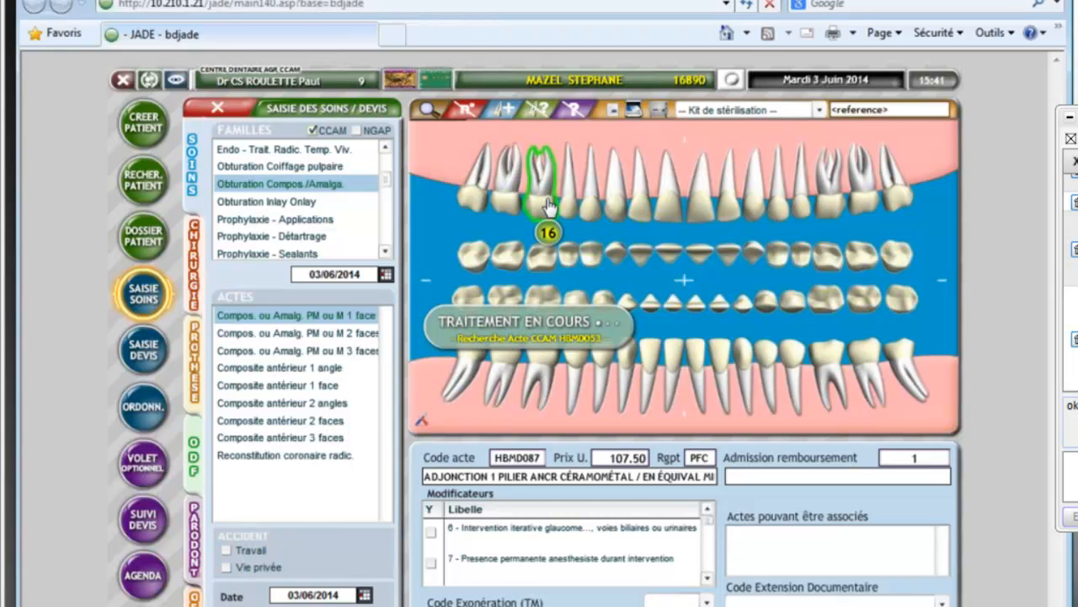
{"action": "left_click", "coordinate": [330, 316]}
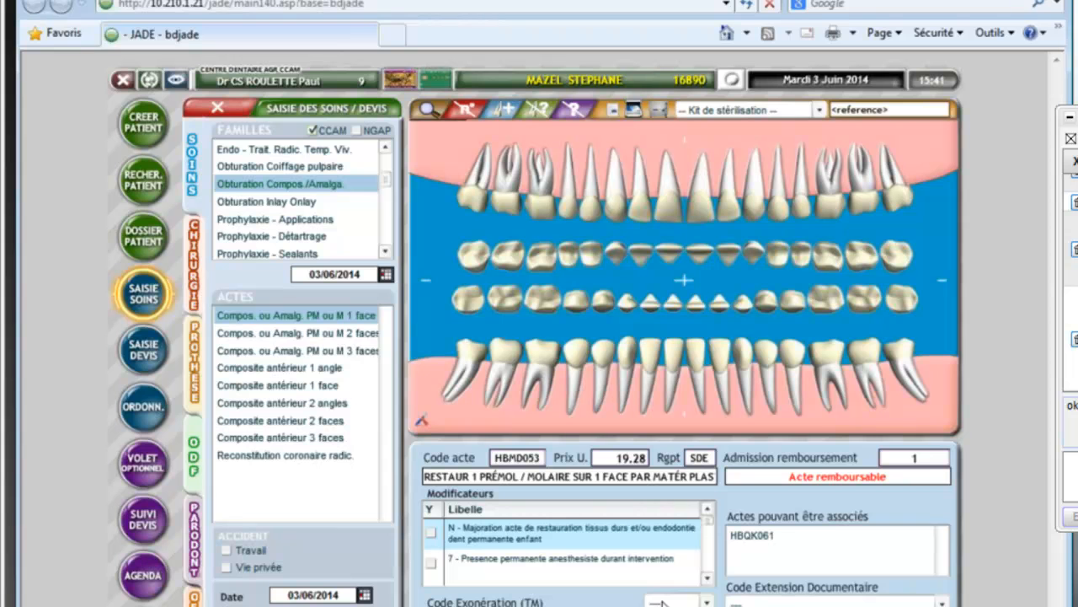
{"action": "left_click", "coordinate": [708, 578]}
{"action": "left_click", "coordinate": [708, 579]}
{"action": "scroll", "coordinate": [709, 582], "scroll_direction": "down", "scroll_amount": 2}
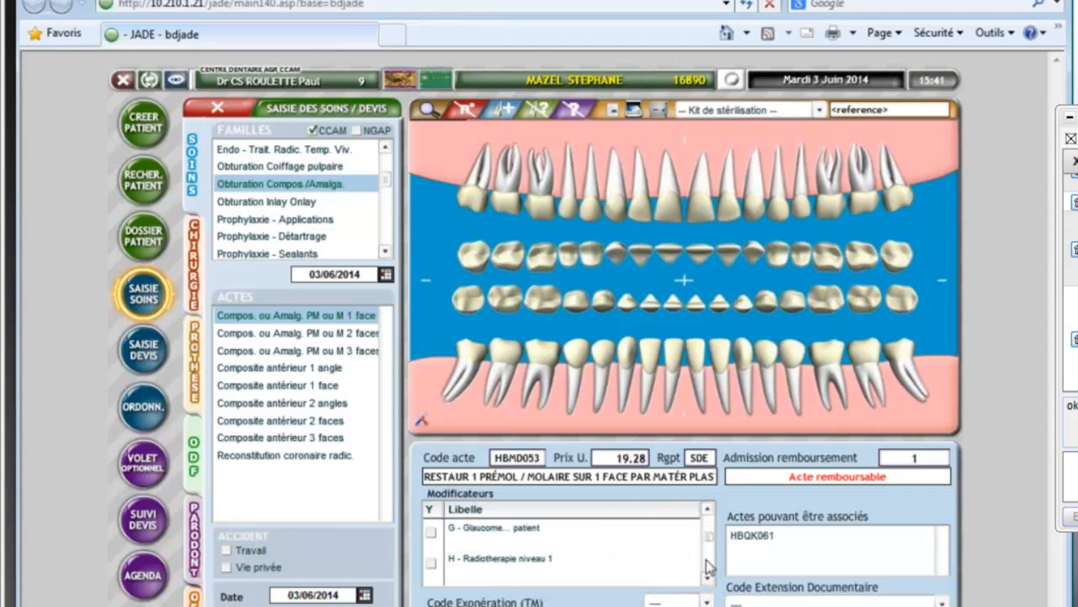
{"action": "left_click", "coordinate": [714, 548]}
{"action": "scroll", "coordinate": [713, 547], "scroll_direction": "up", "scroll_amount": 5}
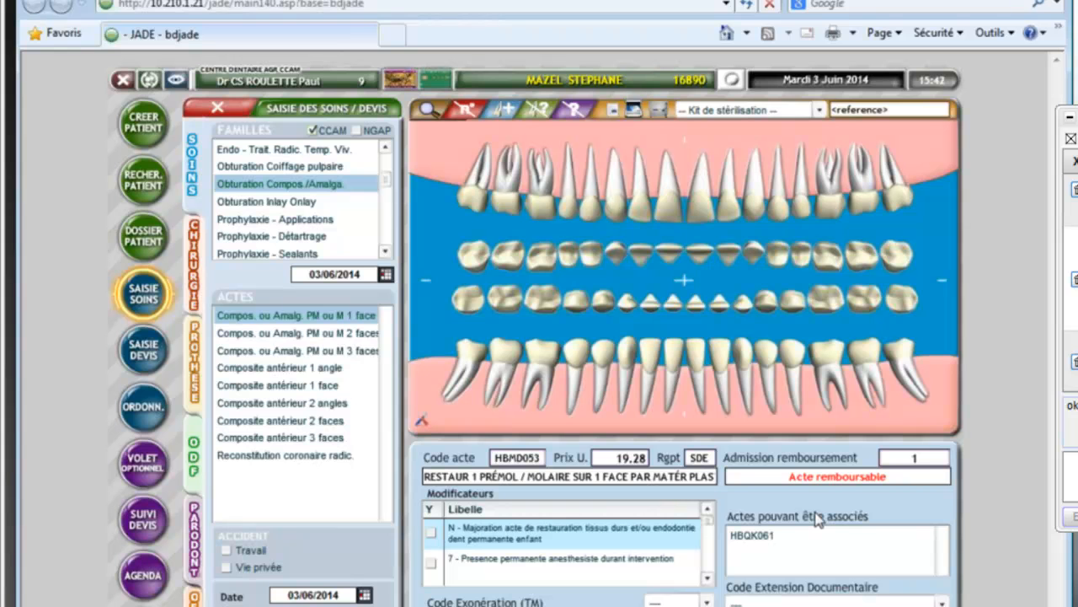
Step: Browse the NGAP act families, re-enable CCAM, and close care entry back to the patient file
{"action": "left_click", "coordinate": [312, 130]}
{"action": "left_click", "coordinate": [357, 130]}
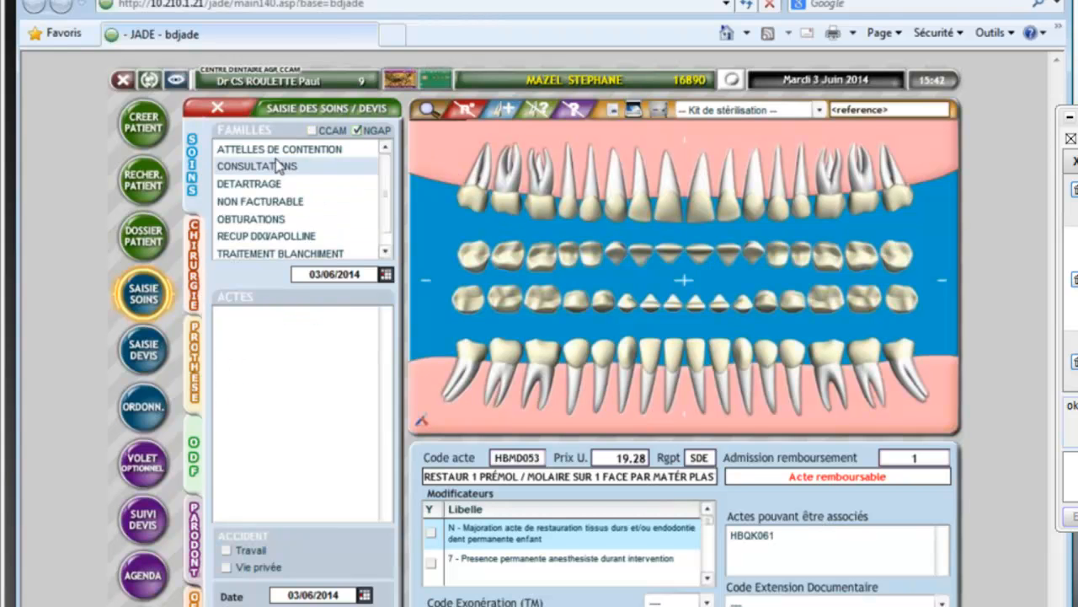
{"action": "left_click", "coordinate": [388, 211]}
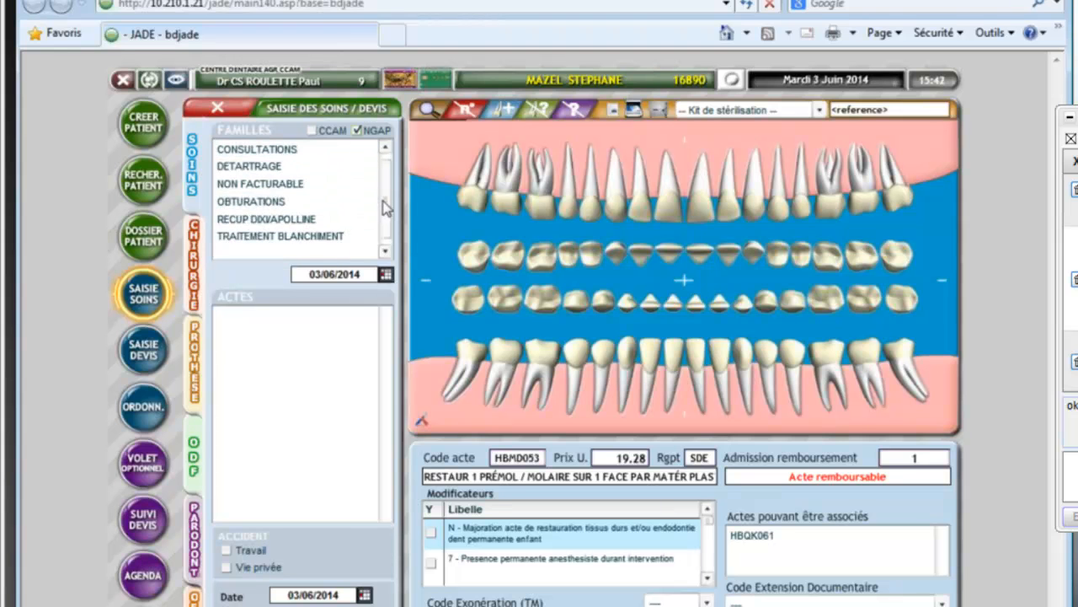
{"action": "scroll", "coordinate": [384, 214], "scroll_direction": "up", "scroll_amount": 1}
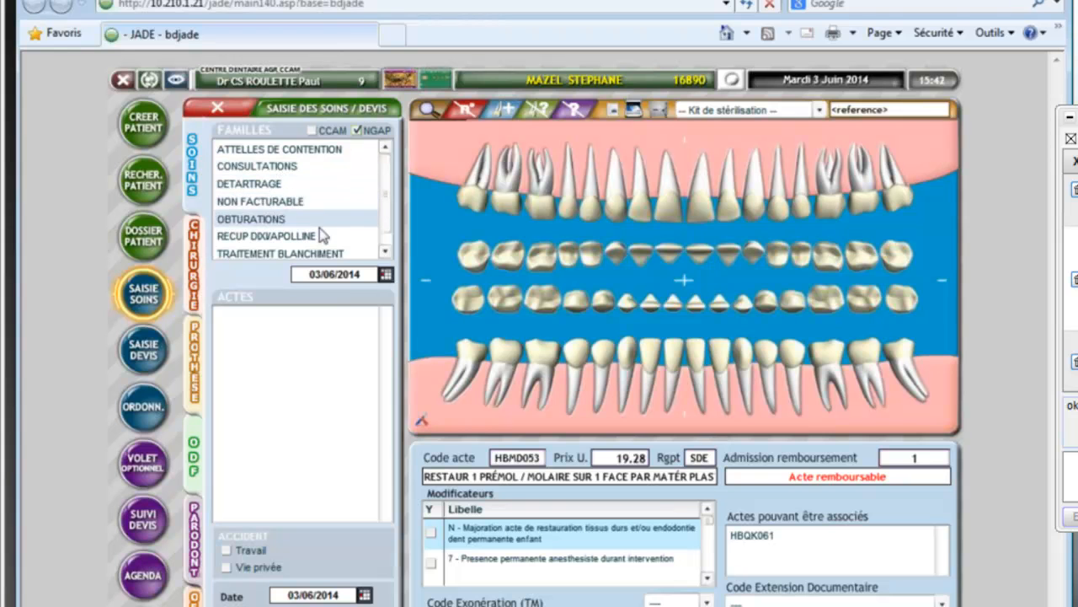
{"action": "scroll", "coordinate": [375, 190], "scroll_direction": "down", "scroll_amount": 1}
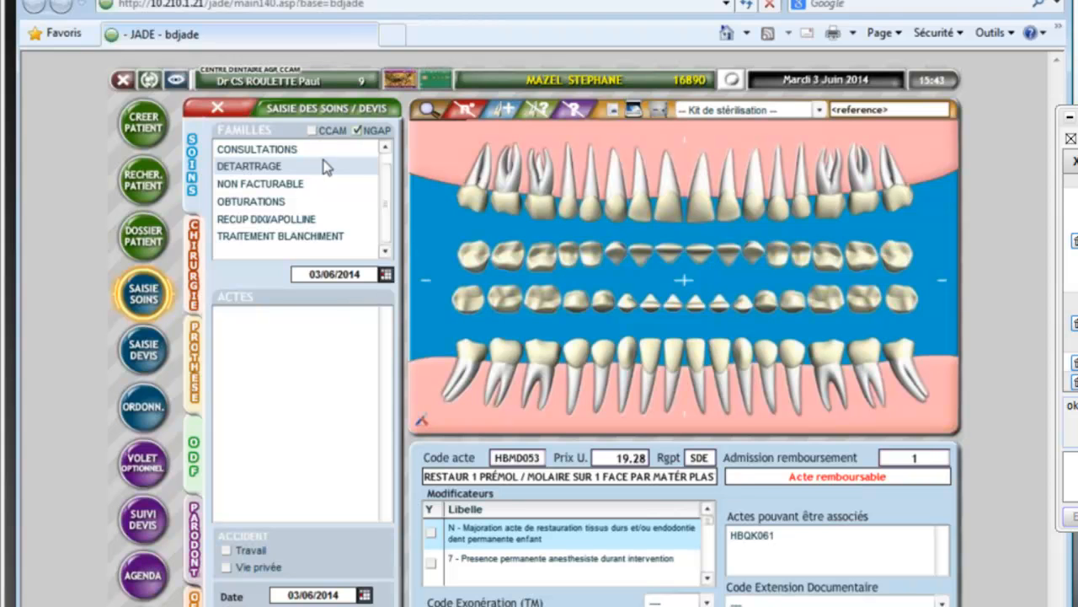
{"action": "left_click", "coordinate": [313, 130]}
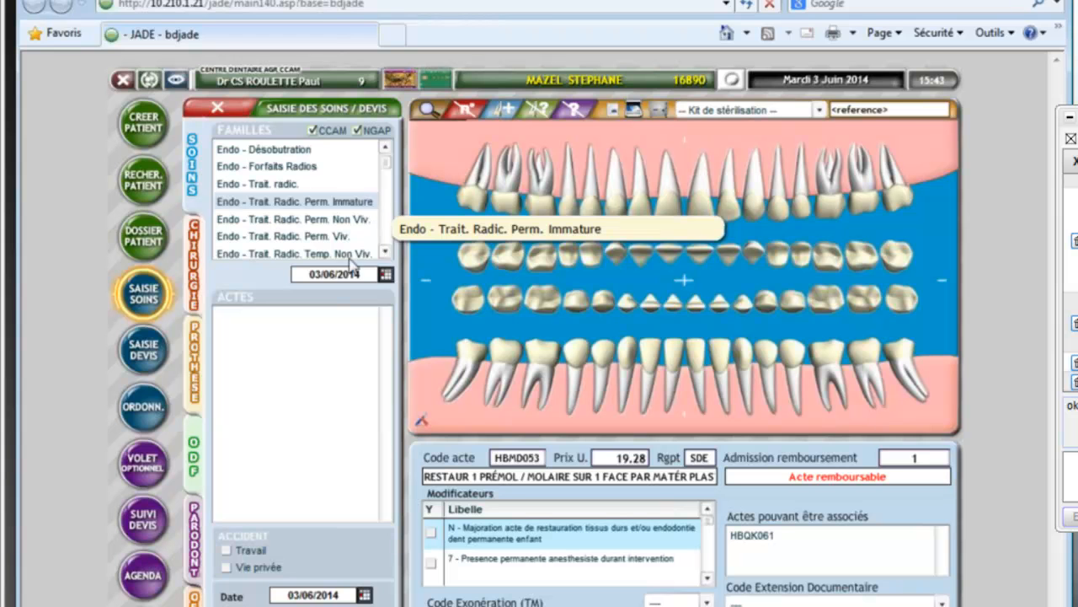
{"action": "left_click", "coordinate": [218, 111]}
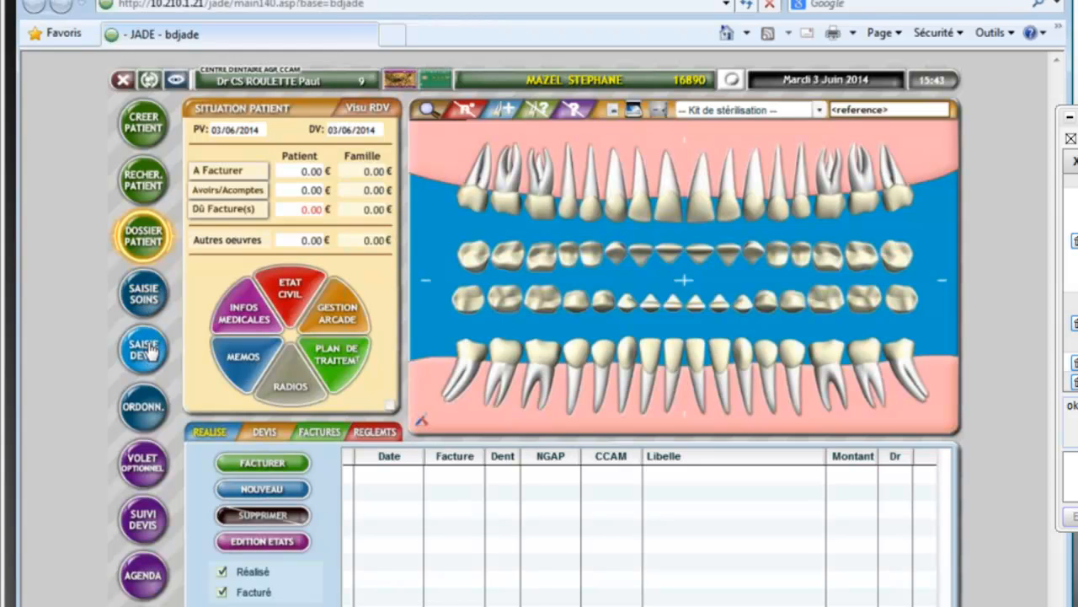
Step: Reopen the patient's care entry with CCAM unchecked so only NGAP families list
{"action": "left_click", "coordinate": [145, 294]}
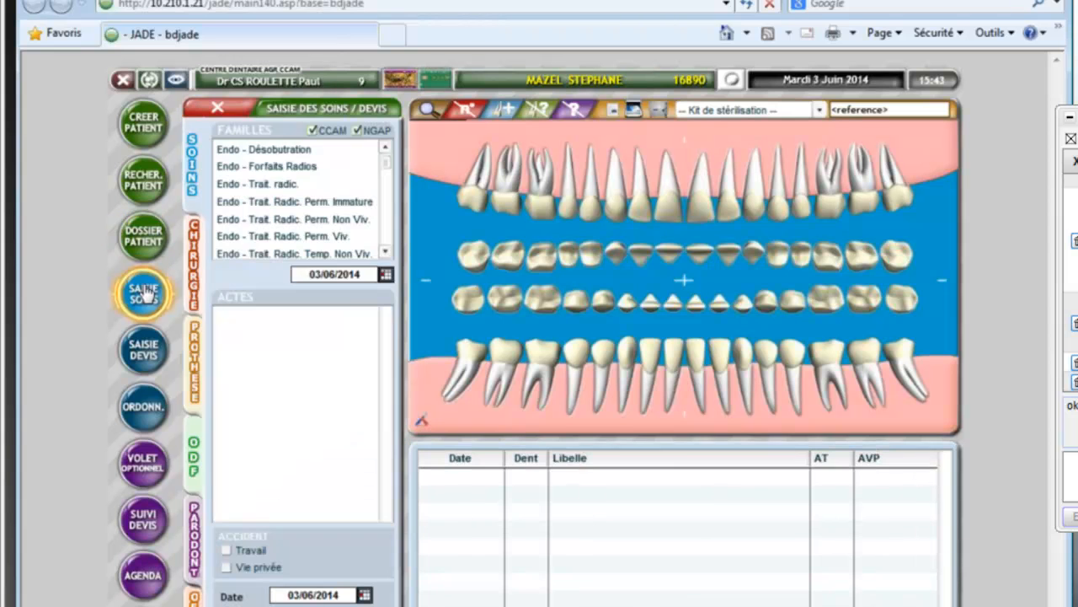
{"action": "left_click", "coordinate": [314, 132]}
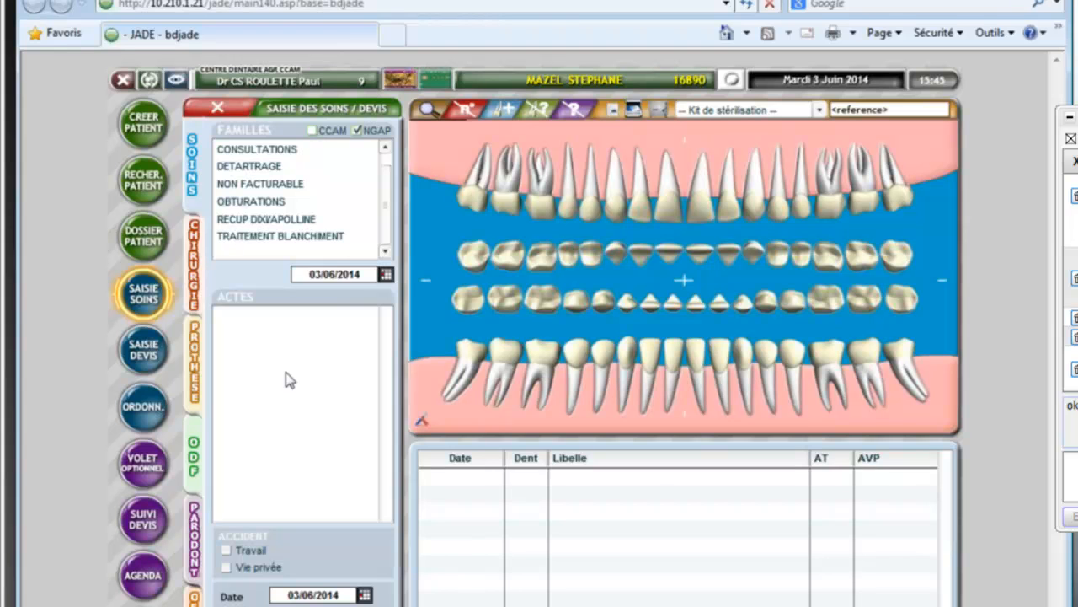
Step: Switch the Familles list back to CCAM act families
{"action": "left_click", "coordinate": [357, 131]}
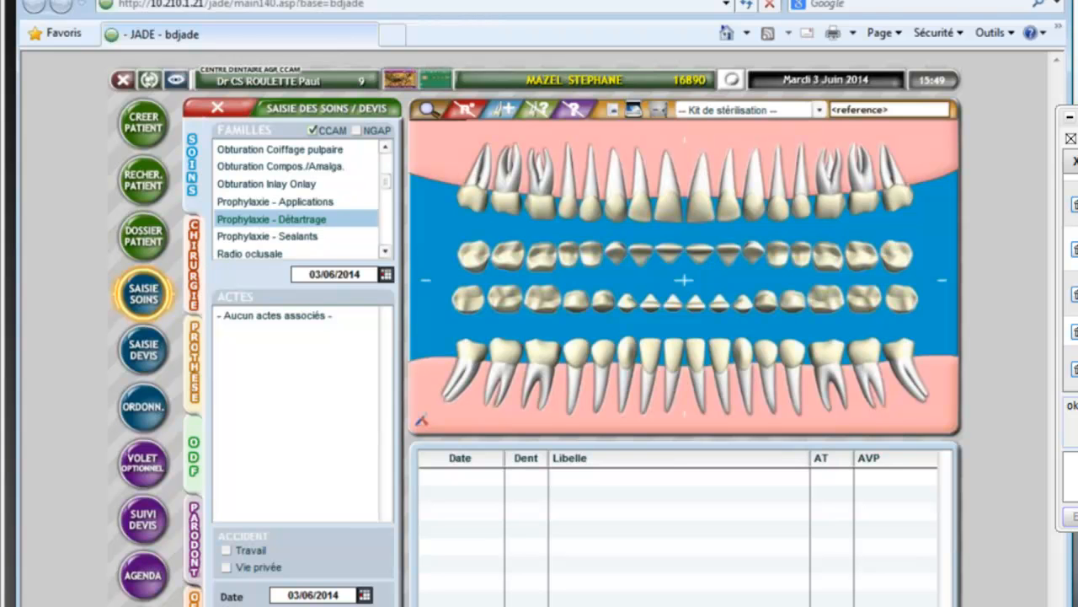
Step: Switch away from JADE to the presentation's closing slide
{"action": "key", "text": "alt+Tab"}
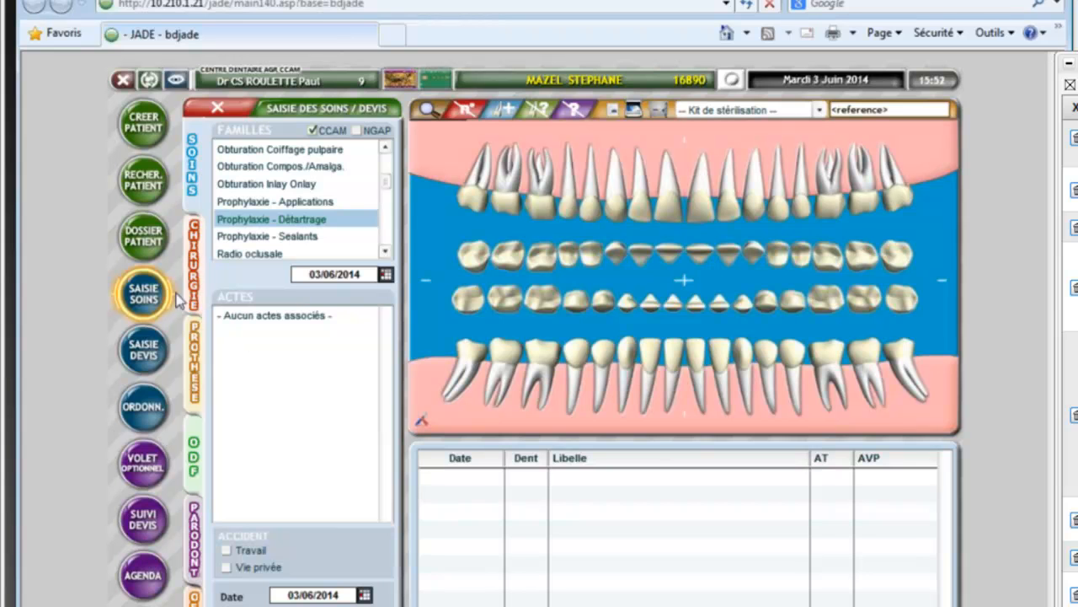
Step: Start a quote and pick the Gingivectomie 4 à 6 dents act from the Gingivectomies family
{"action": "left_click", "coordinate": [144, 348]}
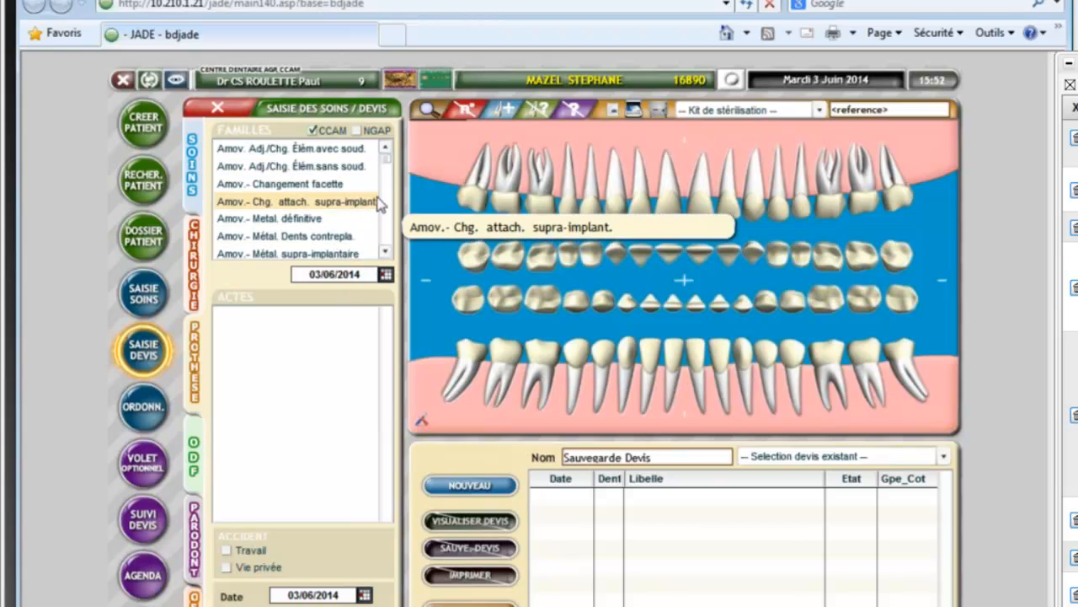
{"action": "left_click", "coordinate": [193, 533]}
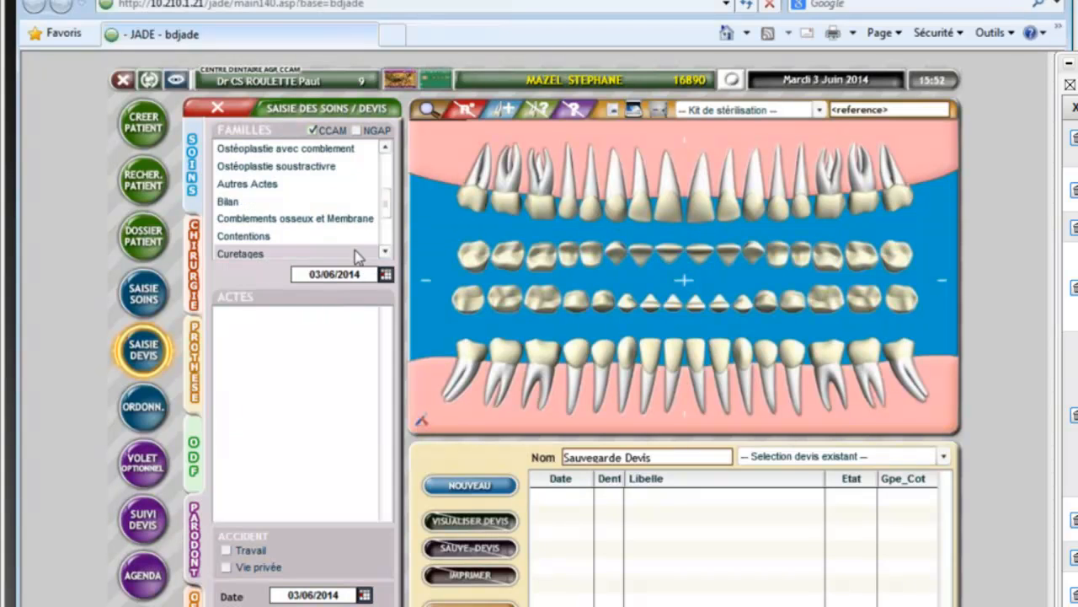
{"action": "scroll", "coordinate": [388, 221], "scroll_direction": "down", "scroll_amount": 2}
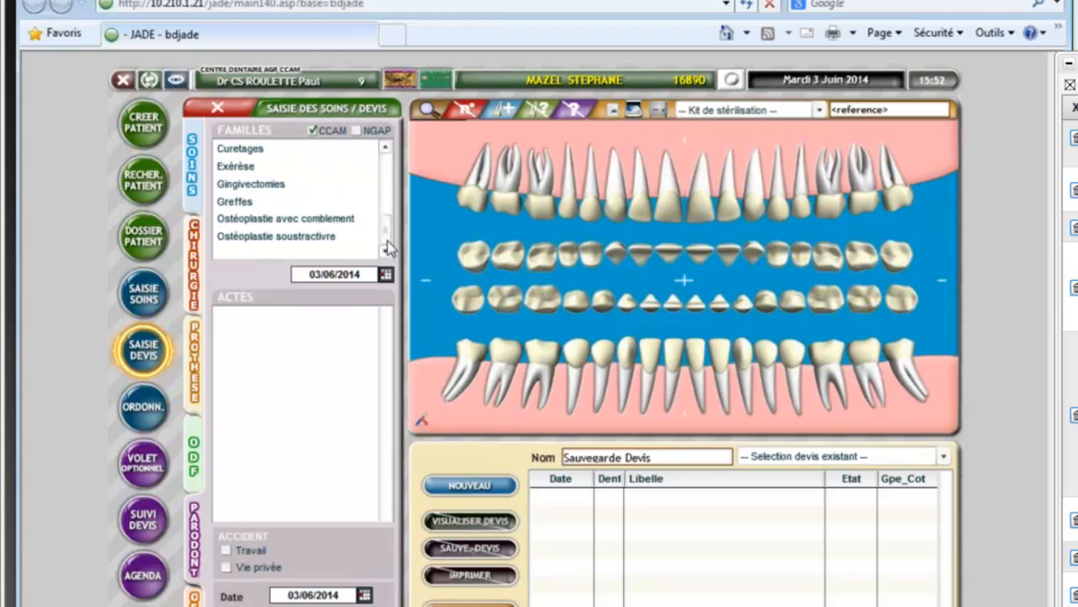
{"action": "left_click", "coordinate": [265, 192]}
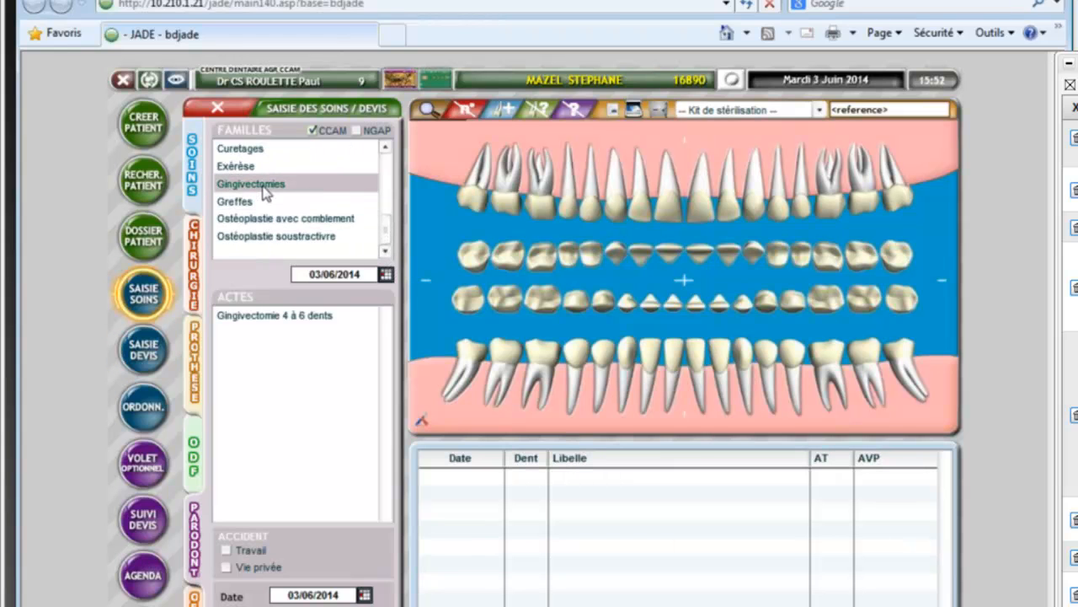
{"action": "left_click", "coordinate": [274, 317]}
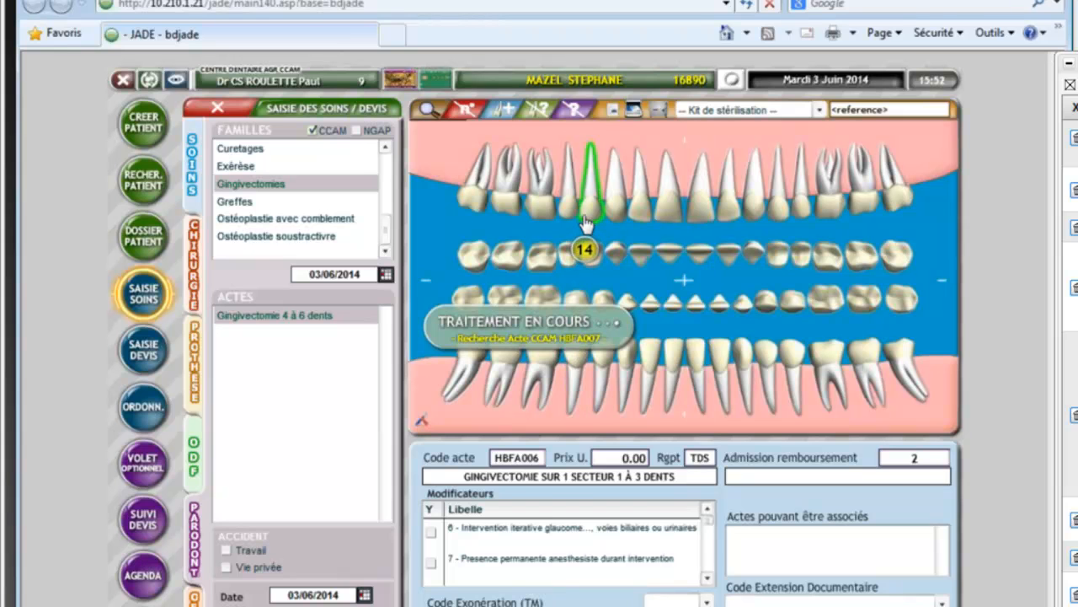
Step: Apply the gingivectomy to teeth 14, 13, 12, 11, 21, 22 and 23, then close care entry
{"action": "left_click", "coordinate": [587, 221]}
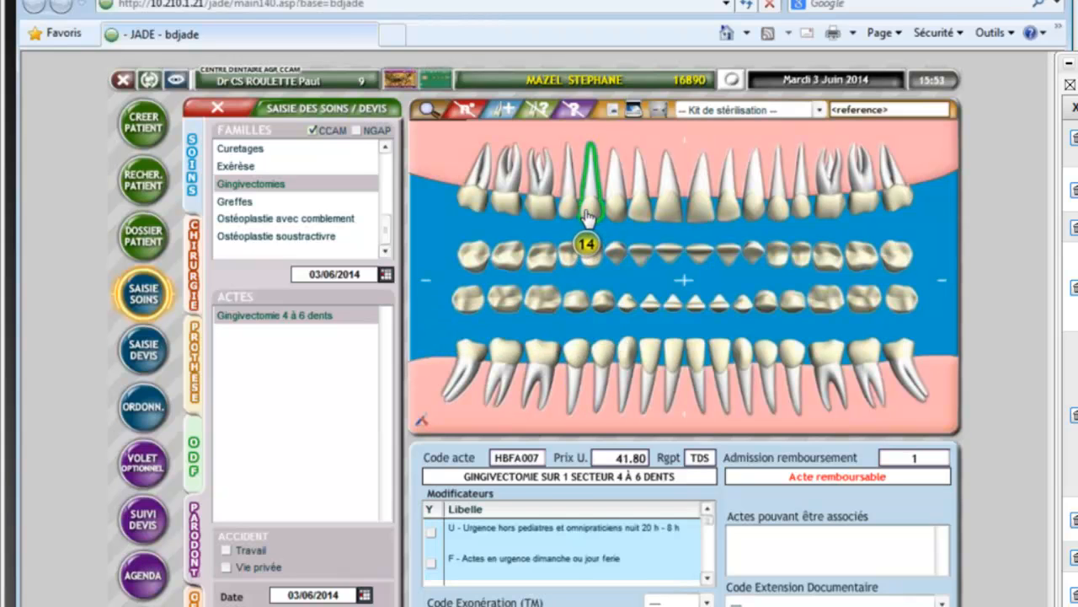
{"action": "left_click", "coordinate": [646, 217]}
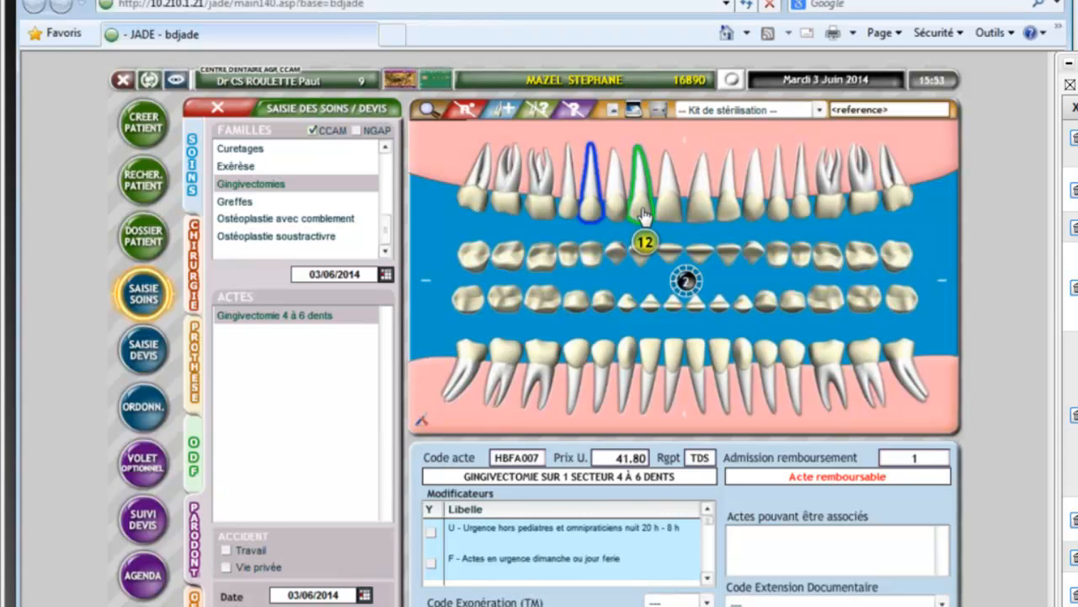
{"action": "left_click", "coordinate": [621, 217]}
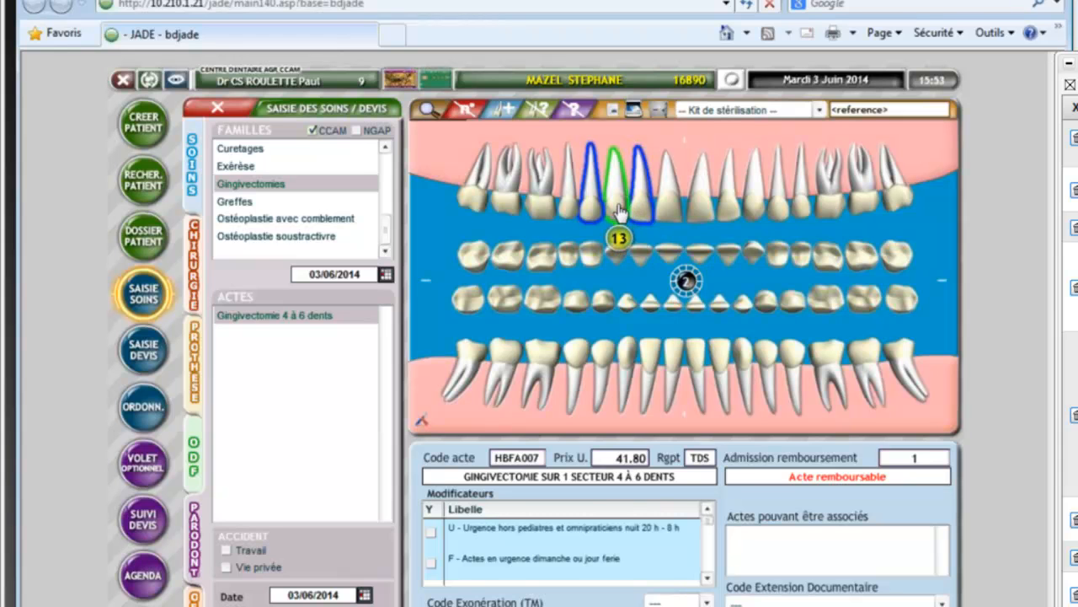
{"action": "left_click", "coordinate": [667, 211]}
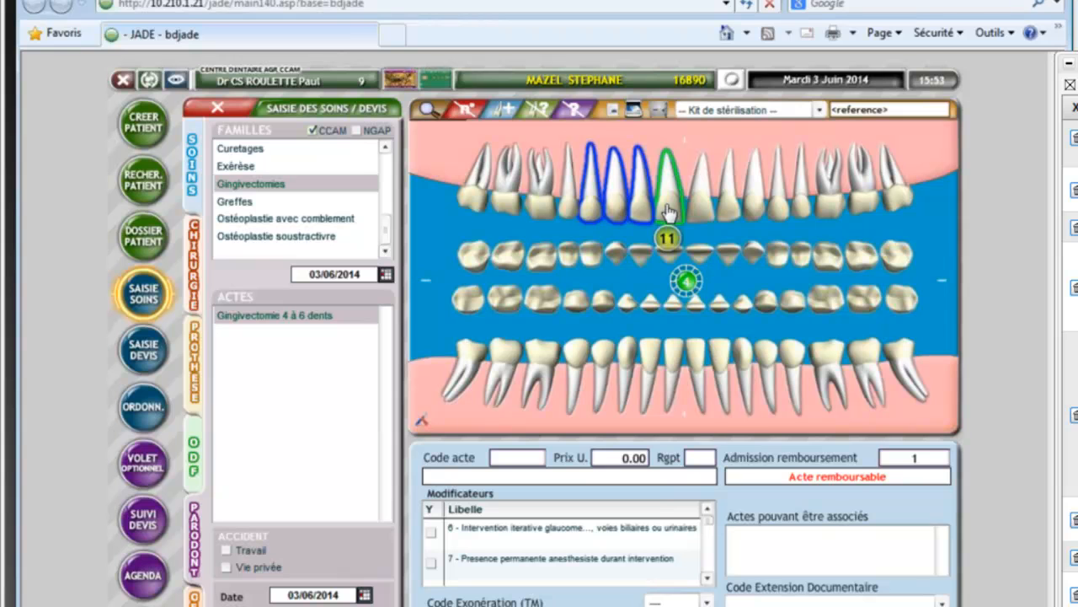
{"action": "left_click", "coordinate": [668, 210]}
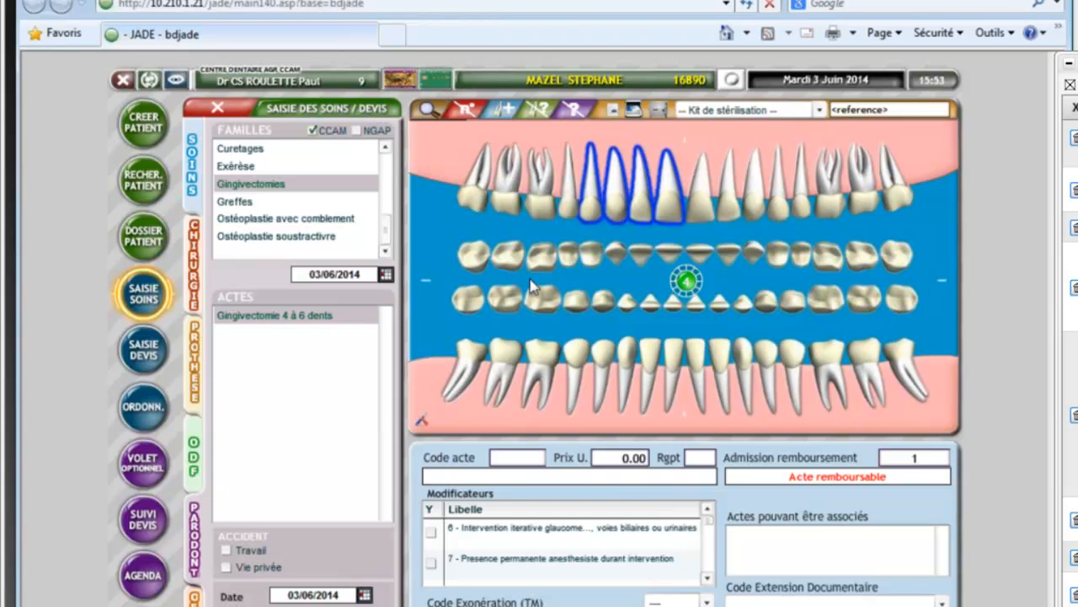
{"action": "left_click", "coordinate": [698, 207]}
{"action": "left_click", "coordinate": [729, 206]}
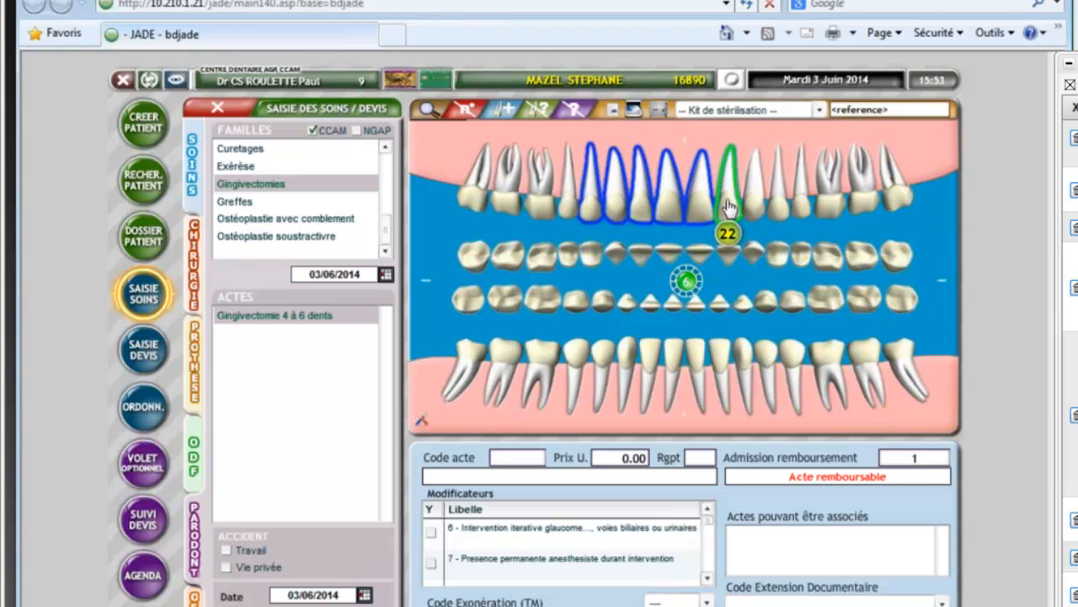
{"action": "left_click", "coordinate": [752, 207]}
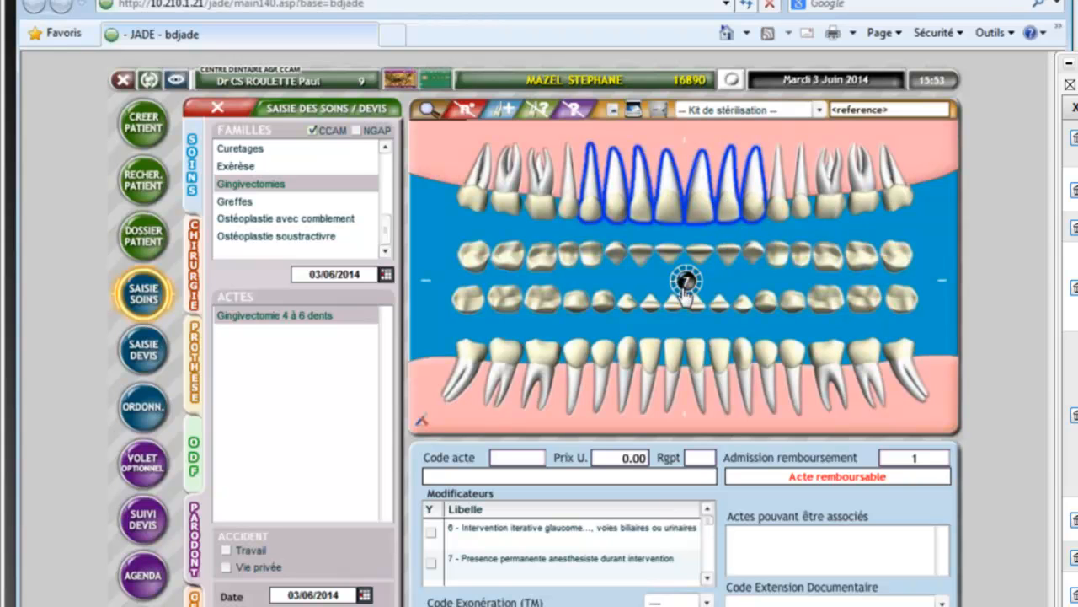
{"action": "left_click", "coordinate": [220, 109]}
Step: From Saisie Soins, start a Saisie Devis quote and display the Amov.- Métal. définitive Stellite acts
{"action": "left_click", "coordinate": [145, 294]}
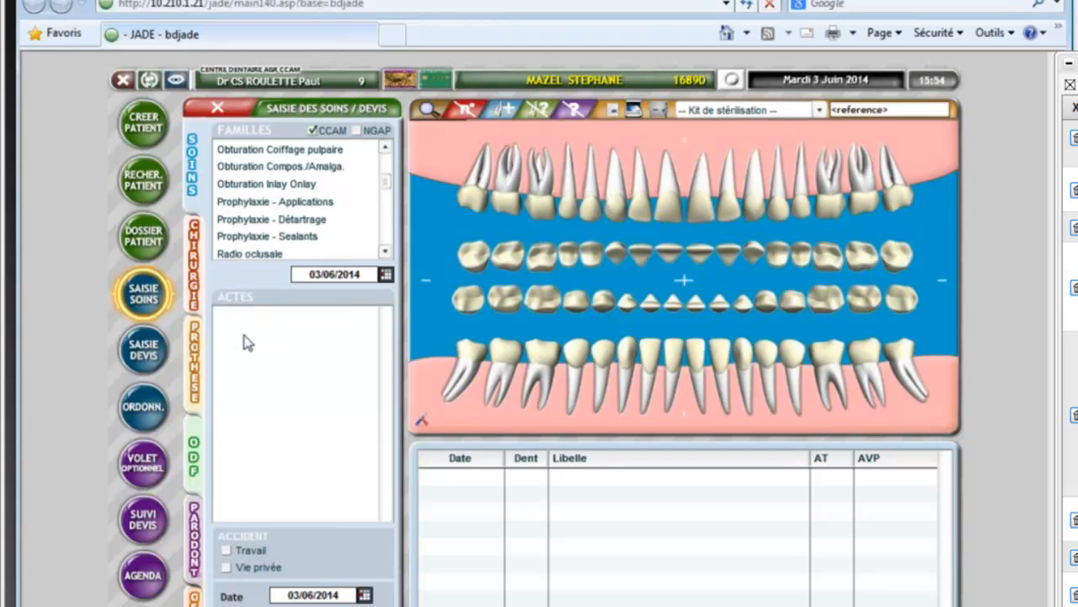
{"action": "left_click", "coordinate": [154, 352]}
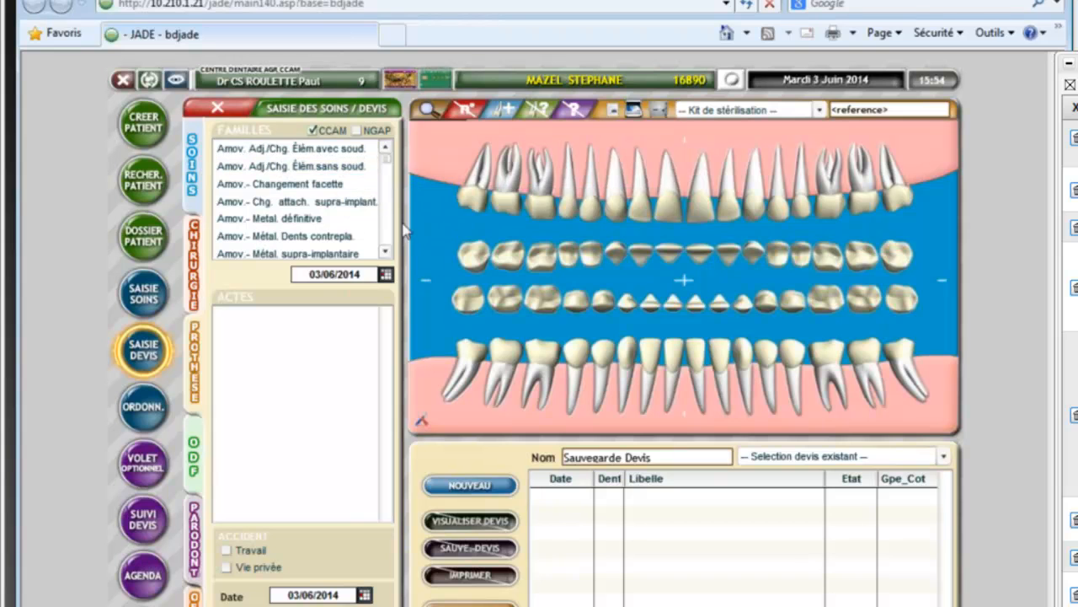
{"action": "left_click", "coordinate": [303, 221]}
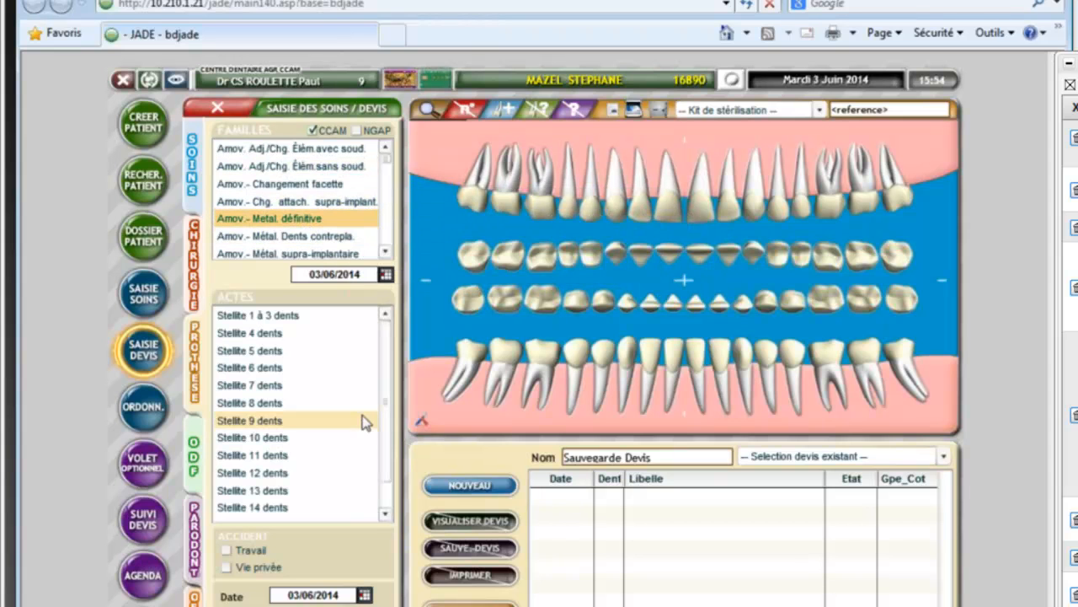
{"action": "scroll", "coordinate": [383, 366], "scroll_direction": "down", "scroll_amount": 1}
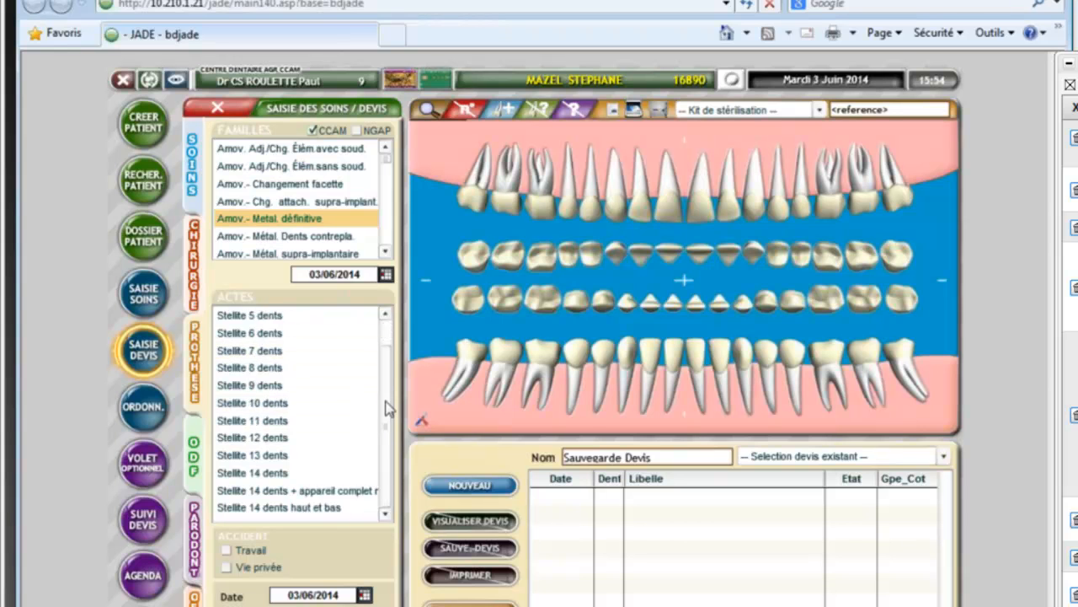
{"action": "scroll", "coordinate": [389, 354], "scroll_direction": "up", "scroll_amount": 1}
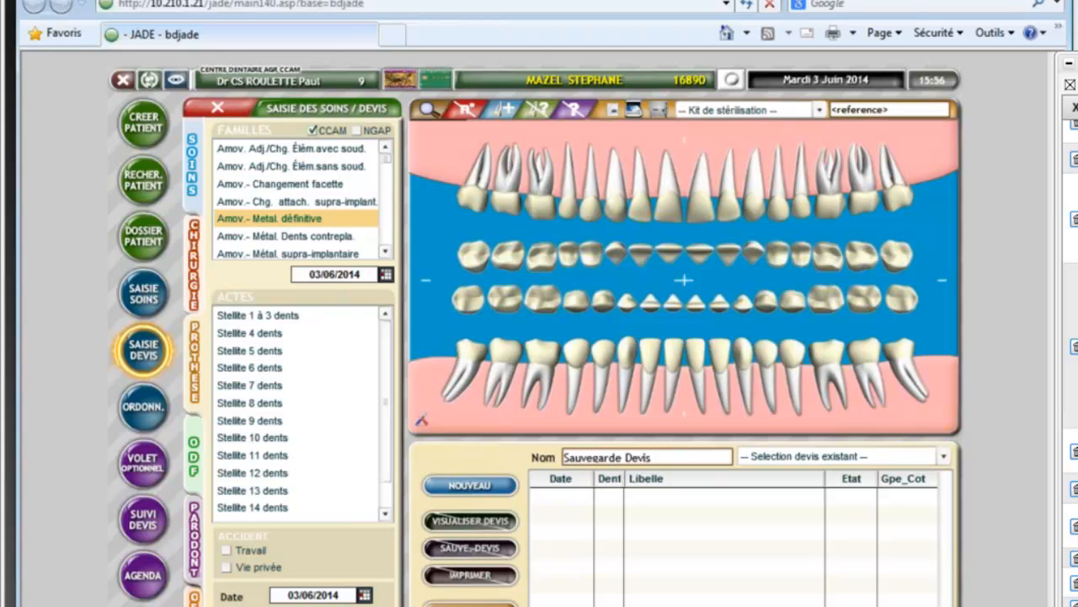
{"action": "scroll", "coordinate": [1071, 363], "scroll_direction": "down", "scroll_amount": 1}
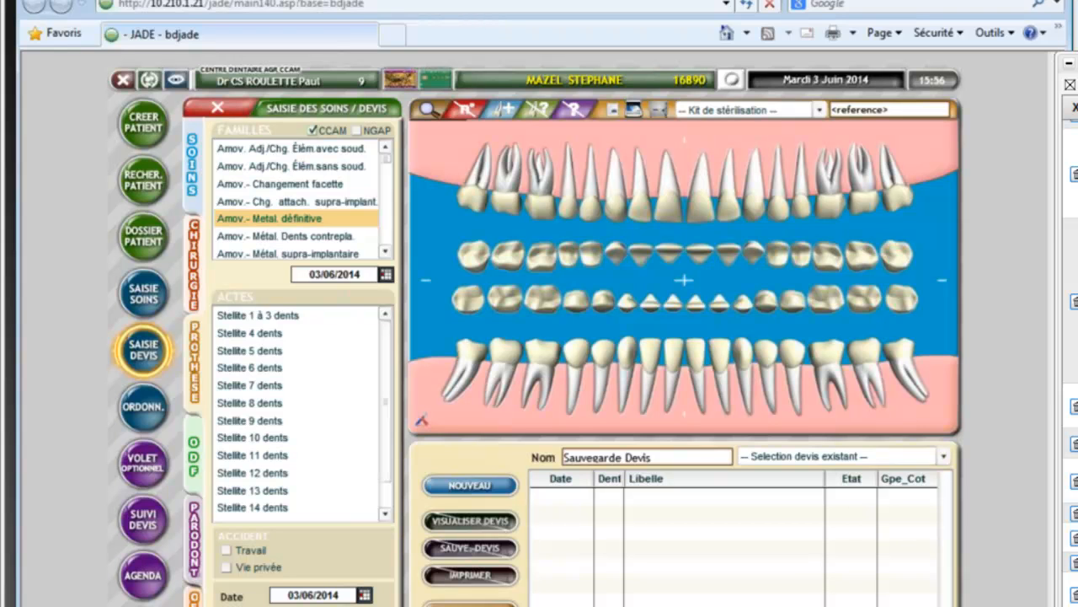
{"action": "scroll", "coordinate": [1071, 362], "scroll_direction": "down", "scroll_amount": 1}
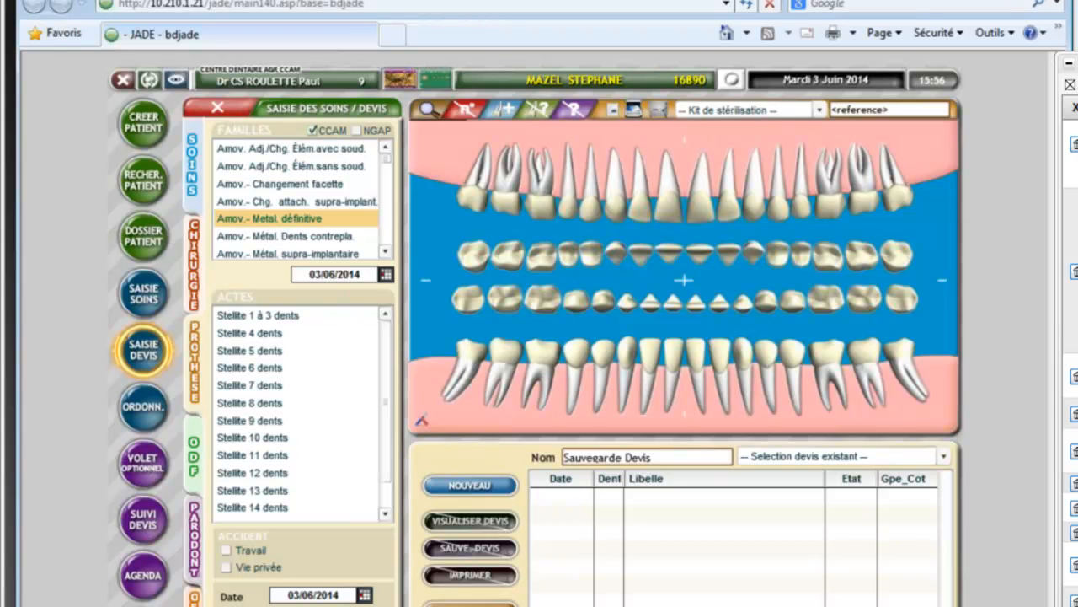
{"action": "scroll", "coordinate": [1071, 363], "scroll_direction": "down", "scroll_amount": 1}
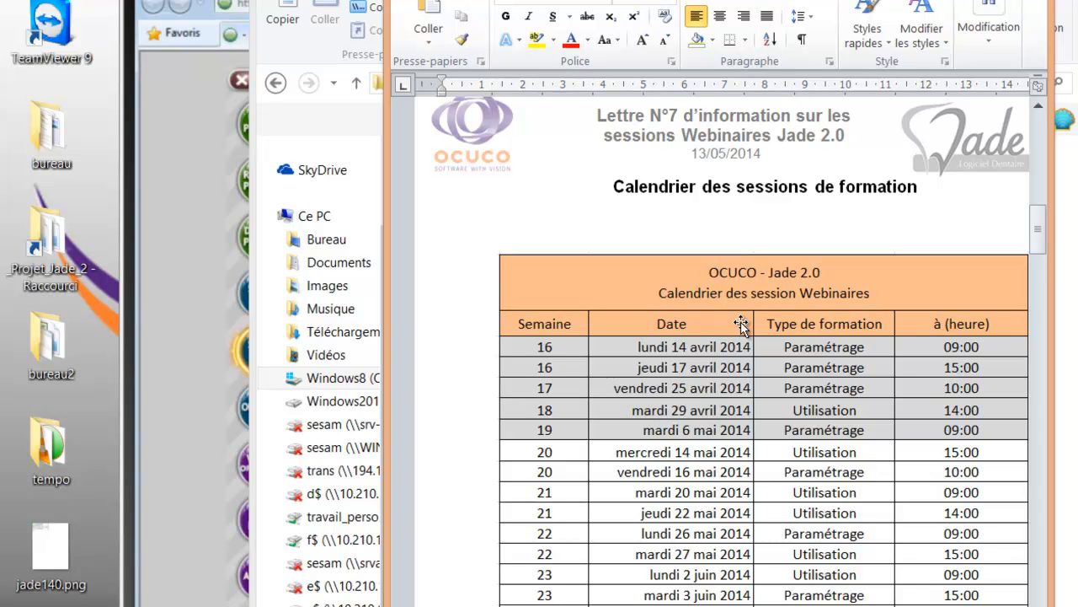
Step: Widen Word, read the letter's session calendar and participation steps, then close the letter
{"action": "left_click_drag", "start_coordinate": [843, 203], "coordinate": [918, 203]}
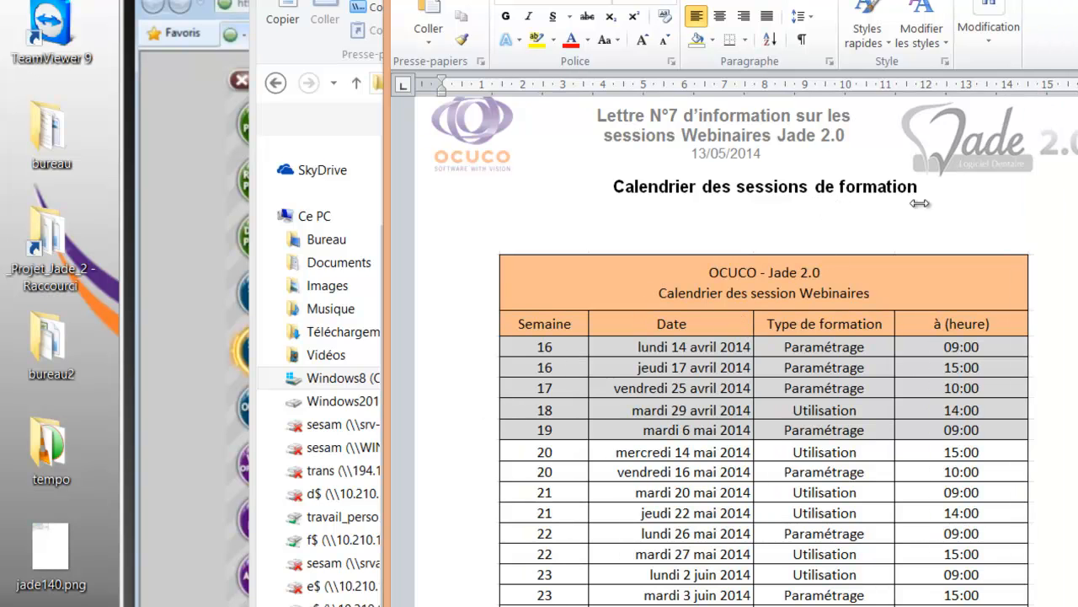
{"action": "scroll", "coordinate": [907, 162], "scroll_direction": "down", "scroll_amount": 3}
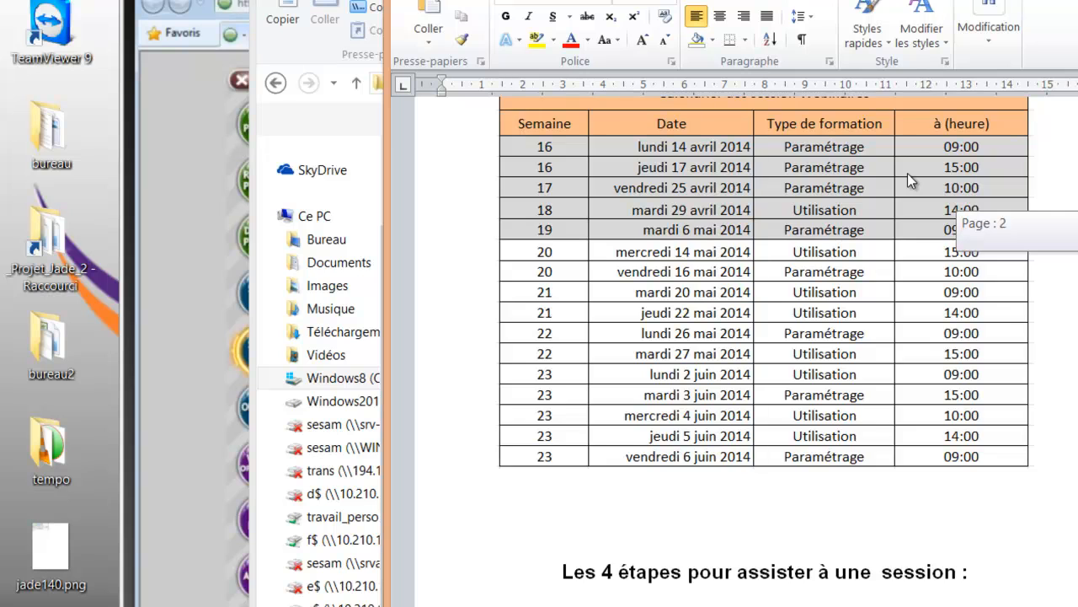
{"action": "scroll", "coordinate": [908, 179], "scroll_direction": "down", "scroll_amount": 5}
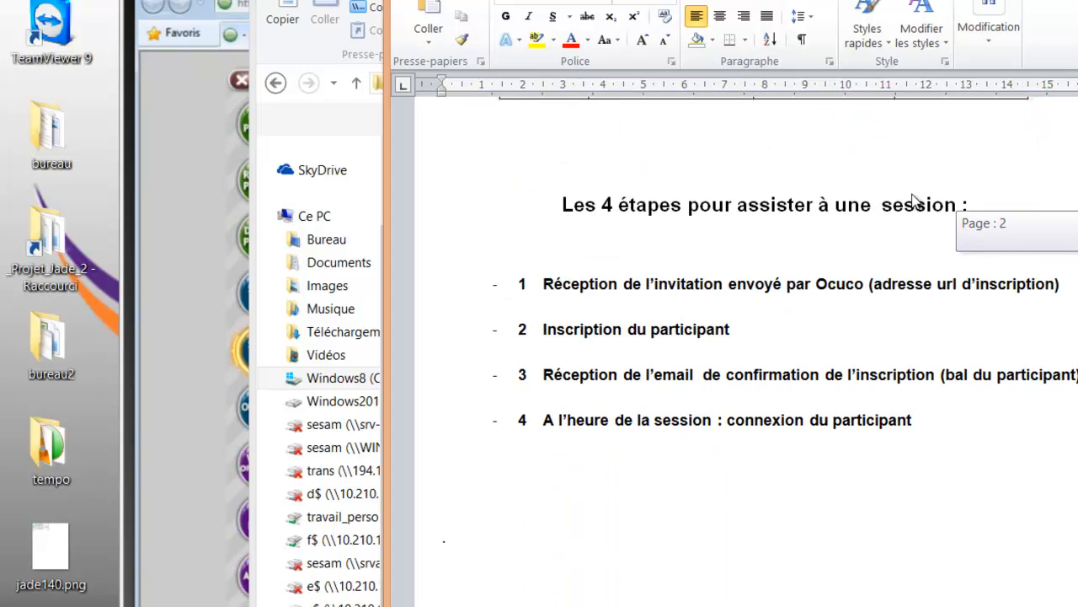
{"action": "scroll", "coordinate": [913, 198], "scroll_direction": "up", "scroll_amount": 10}
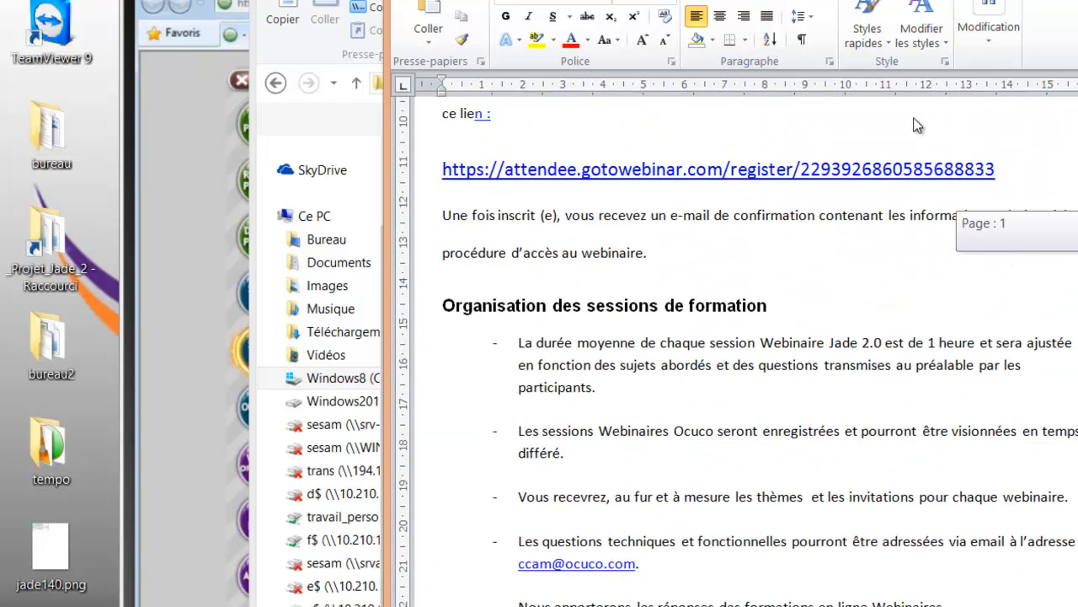
{"action": "key", "text": "alt+F4"}
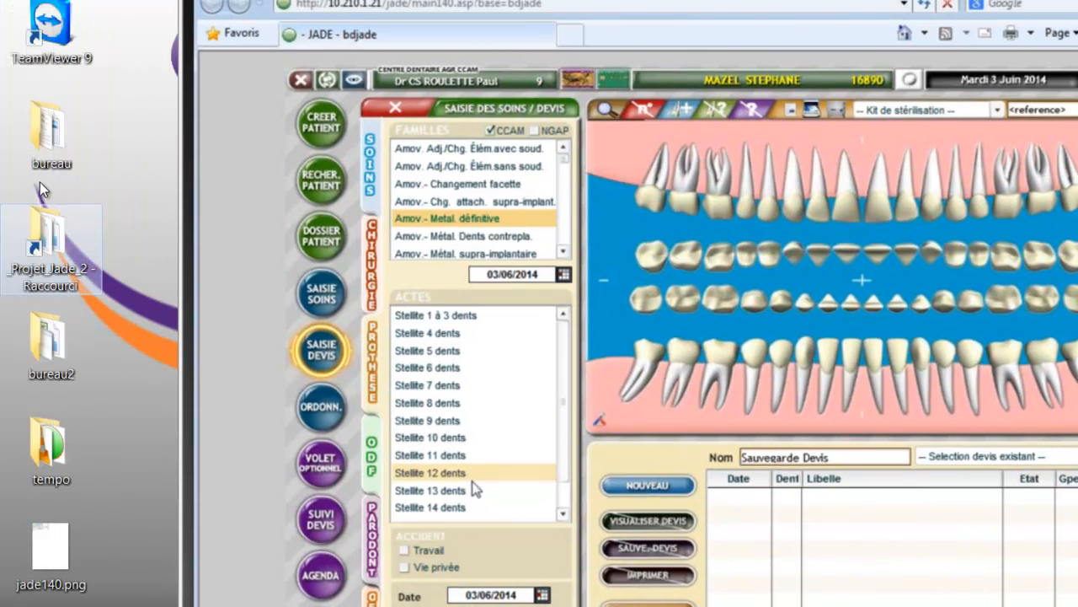
Step: Open the Lettre 7 session du 14 Mai PDF via _Projet_Jade_2 > webinar > session Webinaire 14 Mai
{"action": "double_click", "coordinate": [48, 240]}
{"action": "scroll", "coordinate": [860, 173], "scroll_direction": "down", "scroll_amount": 10}
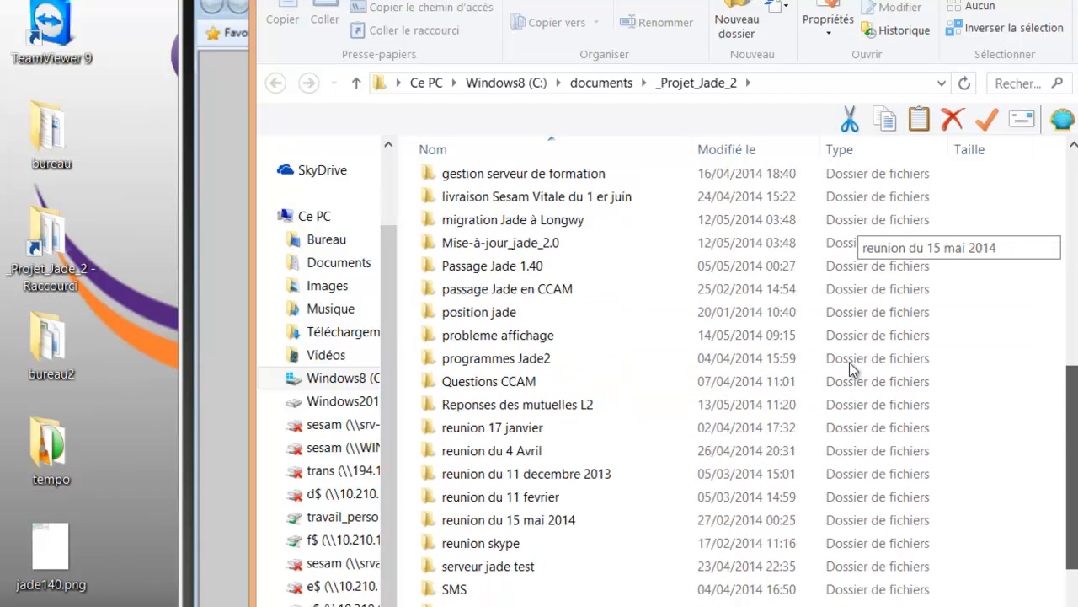
{"action": "double_click", "coordinate": [459, 432]}
{"action": "key", "text": "Up"}
{"action": "key", "text": "Up"}
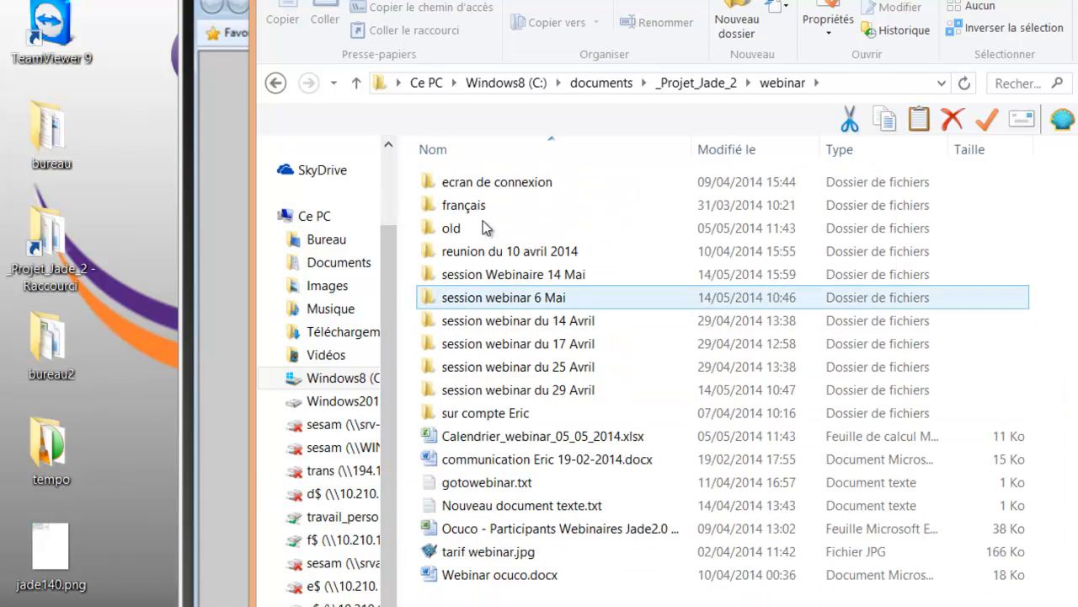
{"action": "key", "text": "Return"}
{"action": "key", "text": "Return"}
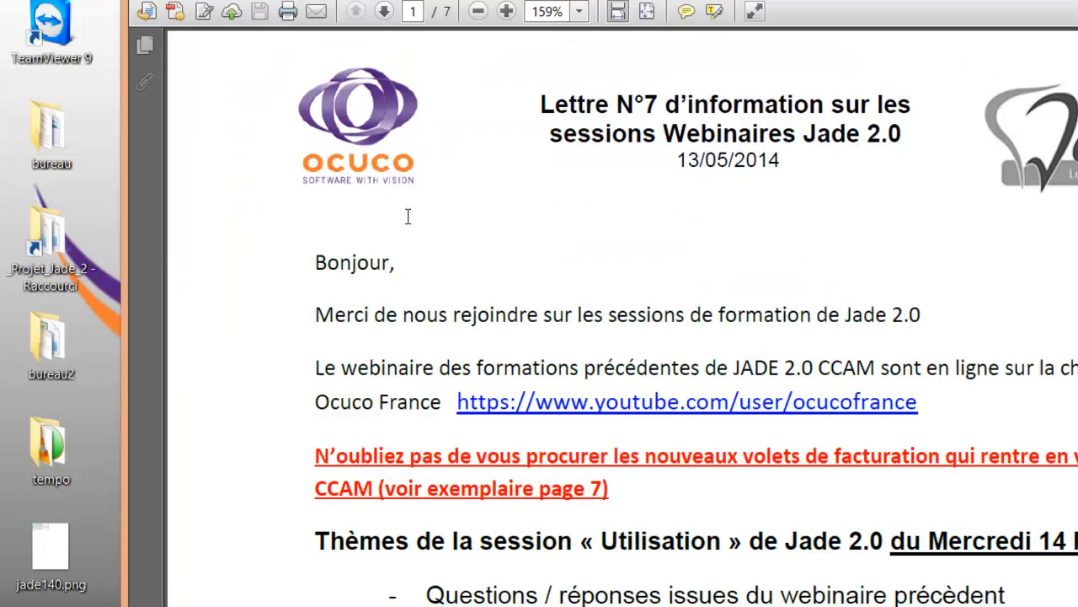
Step: Read the PDF's session calendar table, then close Adobe Reader and the Explorer window to return to JADE
{"action": "scroll", "coordinate": [721, 251], "scroll_direction": "down", "scroll_amount": 4}
{"action": "scroll", "coordinate": [721, 245], "scroll_direction": "down", "scroll_amount": 15}
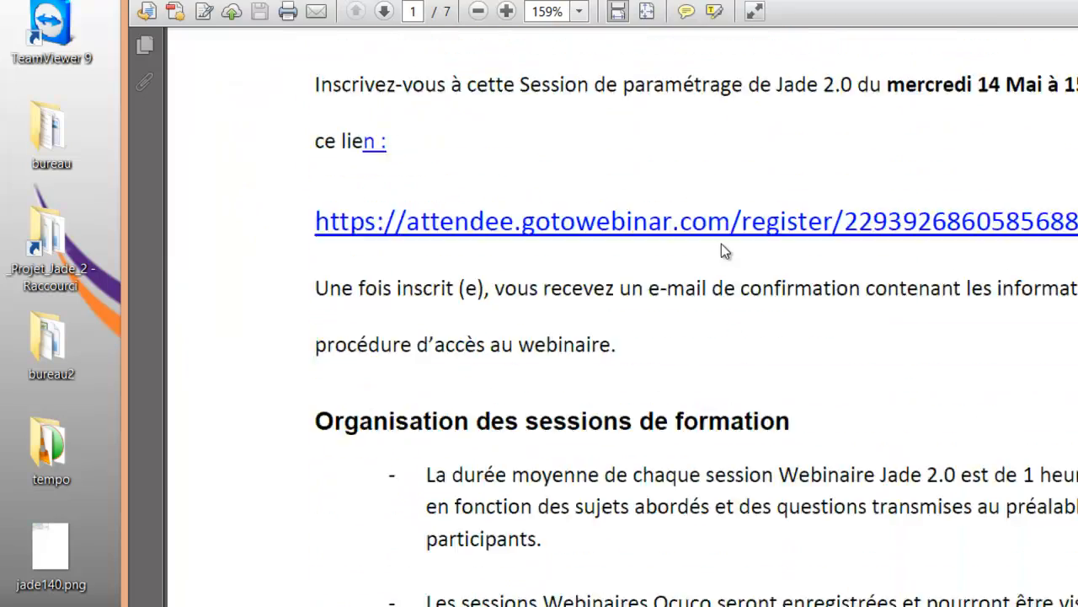
{"action": "scroll", "coordinate": [721, 251], "scroll_direction": "down", "scroll_amount": 5}
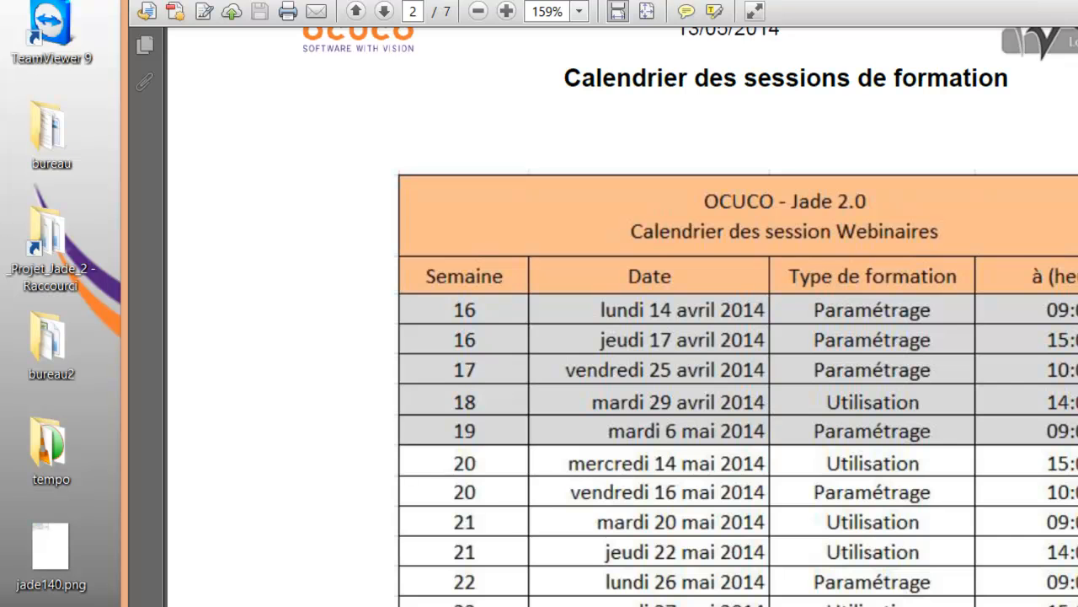
{"action": "key", "text": "alt+F4"}
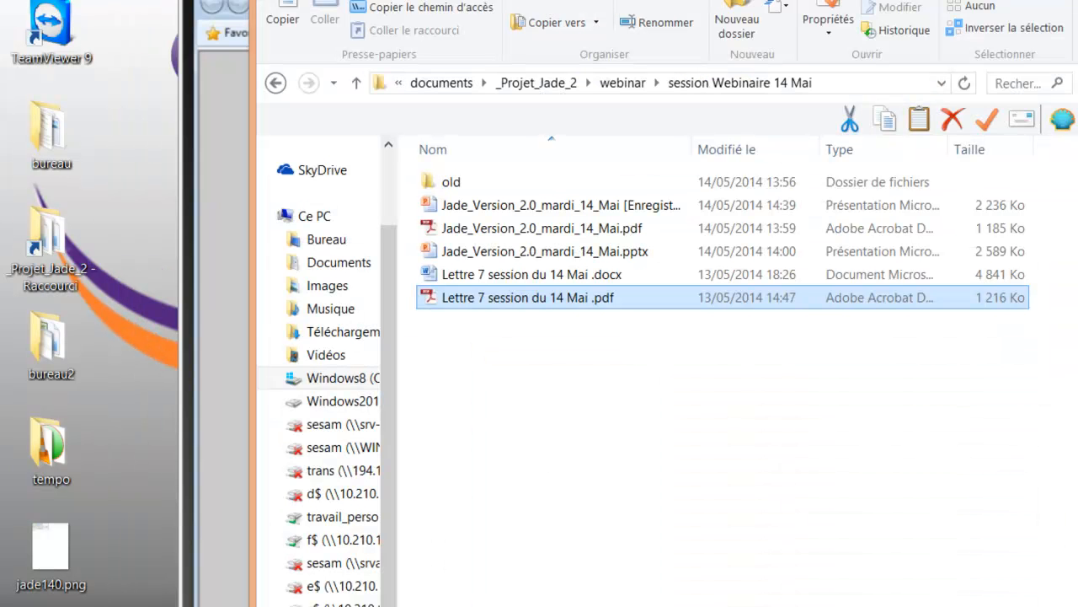
{"action": "key", "text": "alt+F4"}
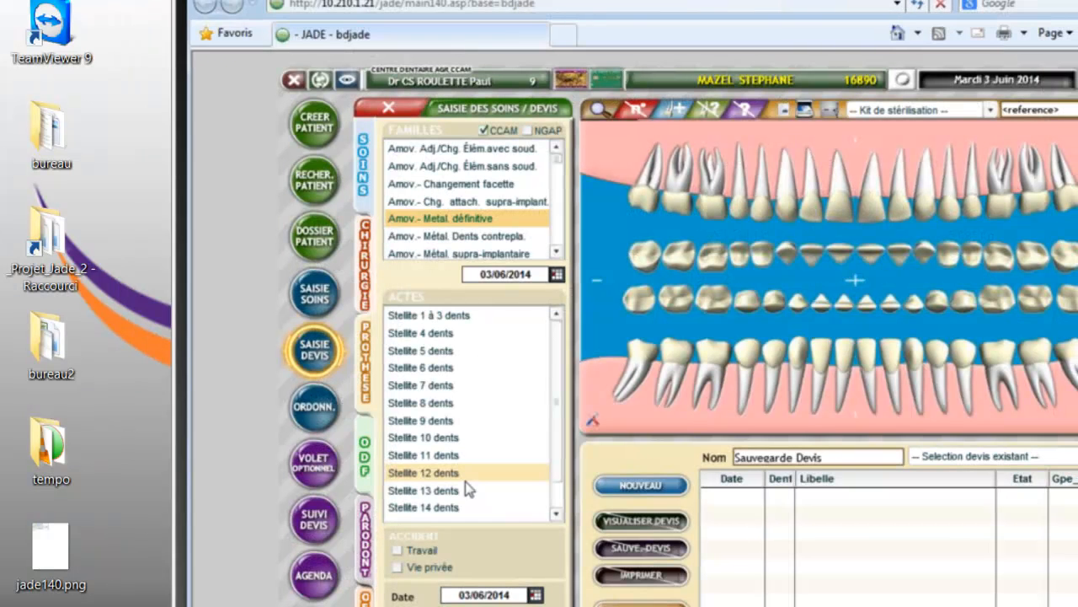